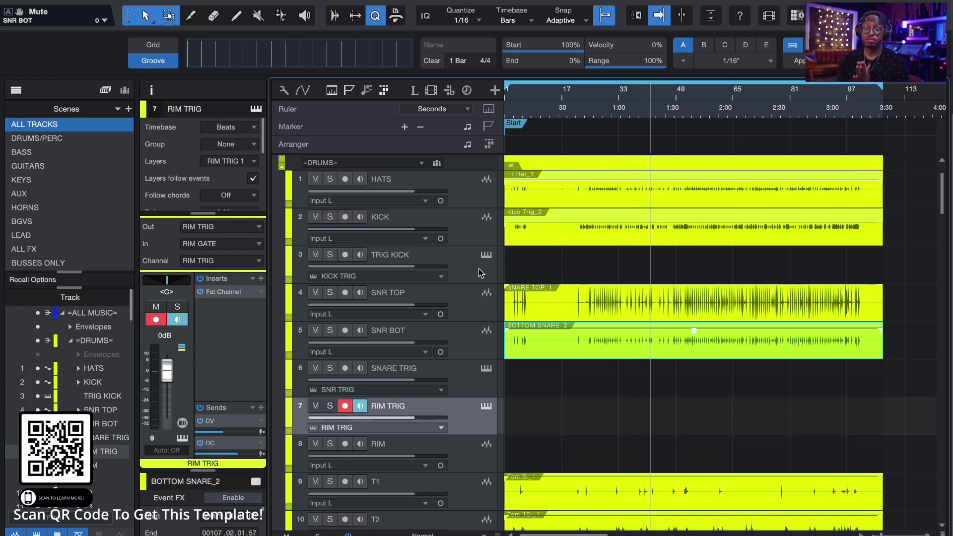
Solo SNR TOP and show its Snare Gate: -15.10 dB threshold, C3 trigger at velocity 127.
click(444, 292)
click(226, 251)
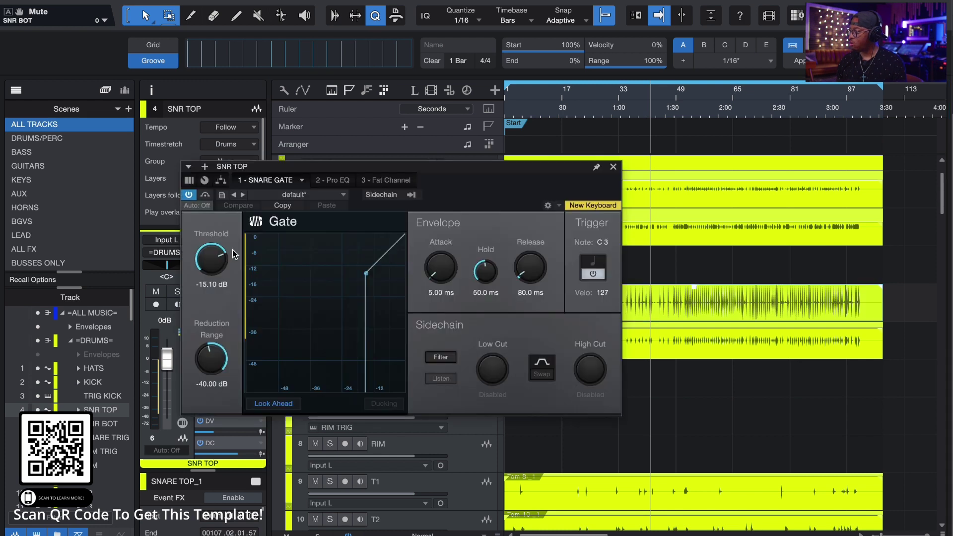
drag(427, 174, 649, 233)
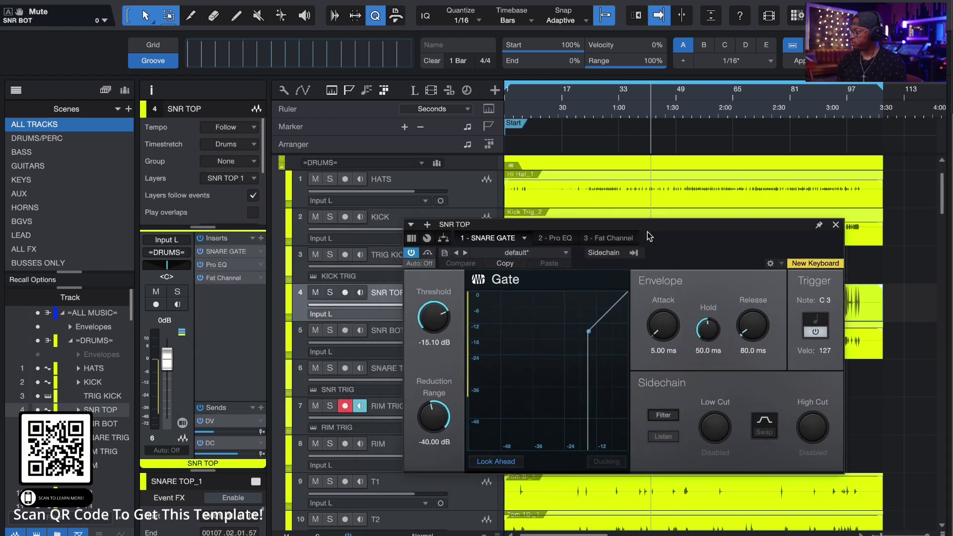
click(331, 292)
drag(734, 244, 596, 381)
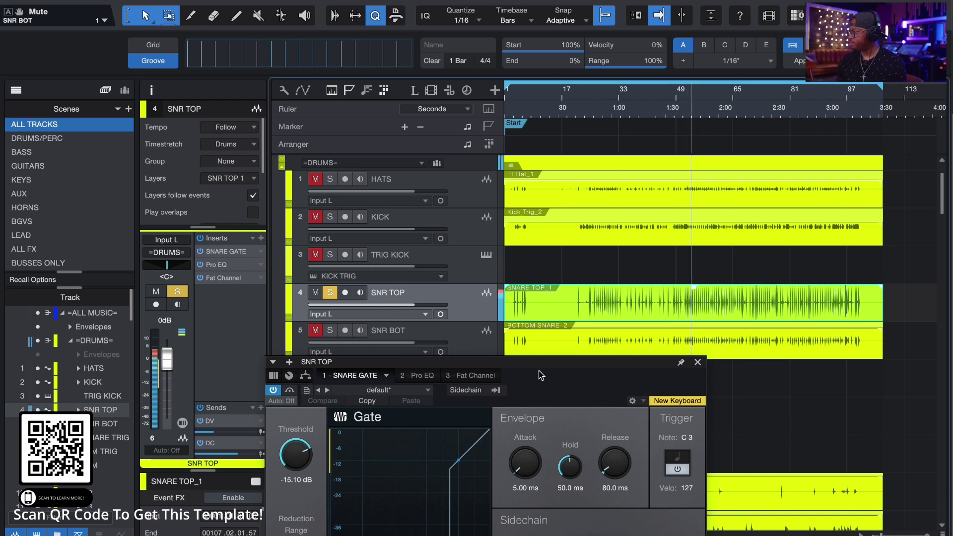
drag(541, 367, 492, 144)
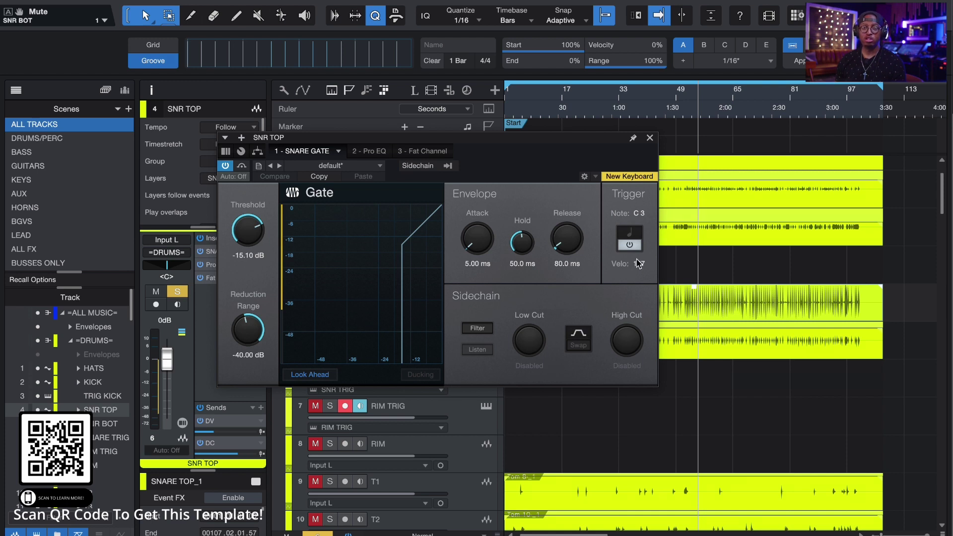
Keep the Snare Gate's Trigger Velo value at 127.
drag(640, 264, 660, 200)
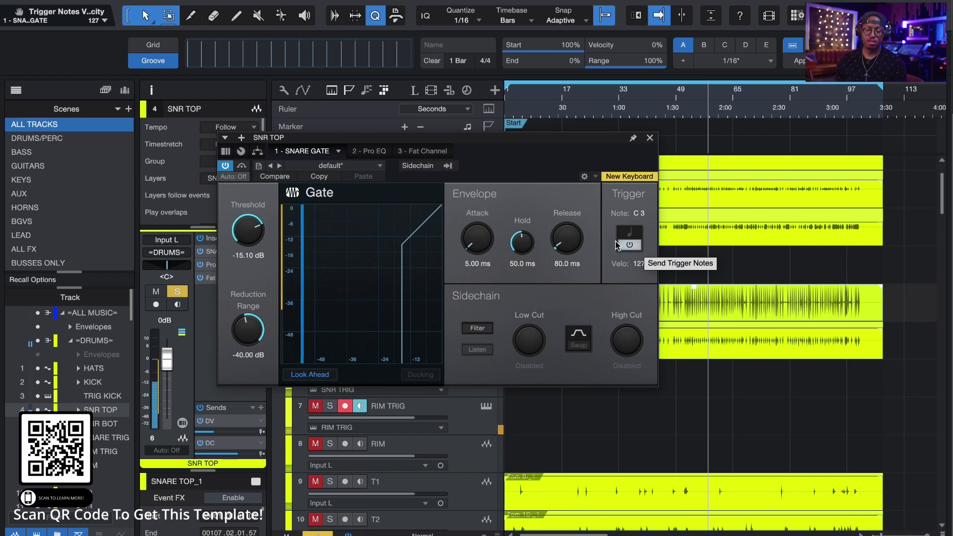
Close the gate settings, then record-arm and solo the SNARE TRIG track.
click(650, 137)
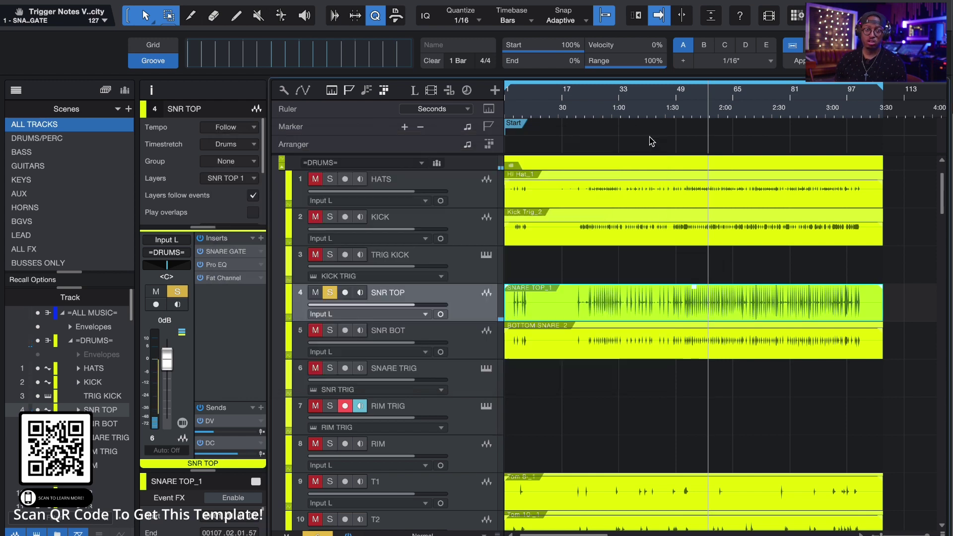
click(453, 370)
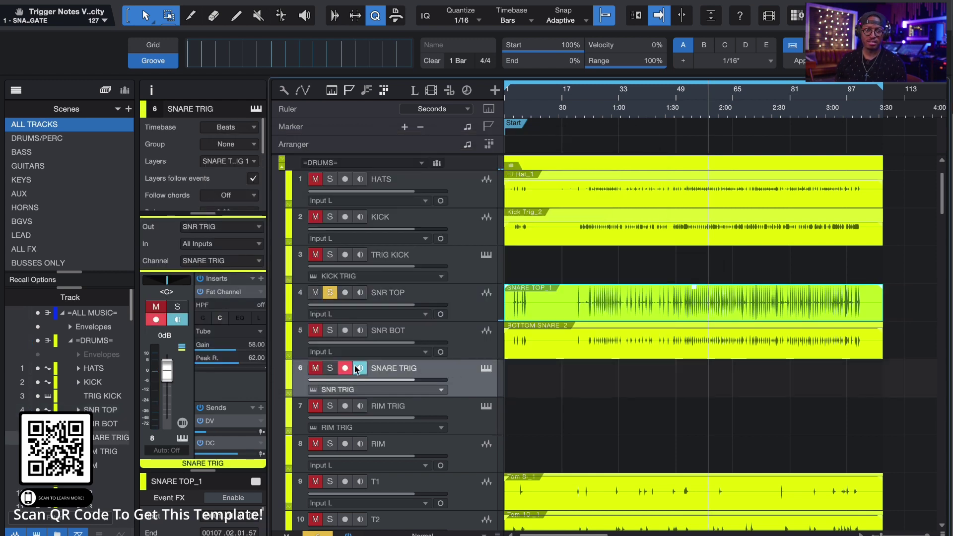
click(330, 368)
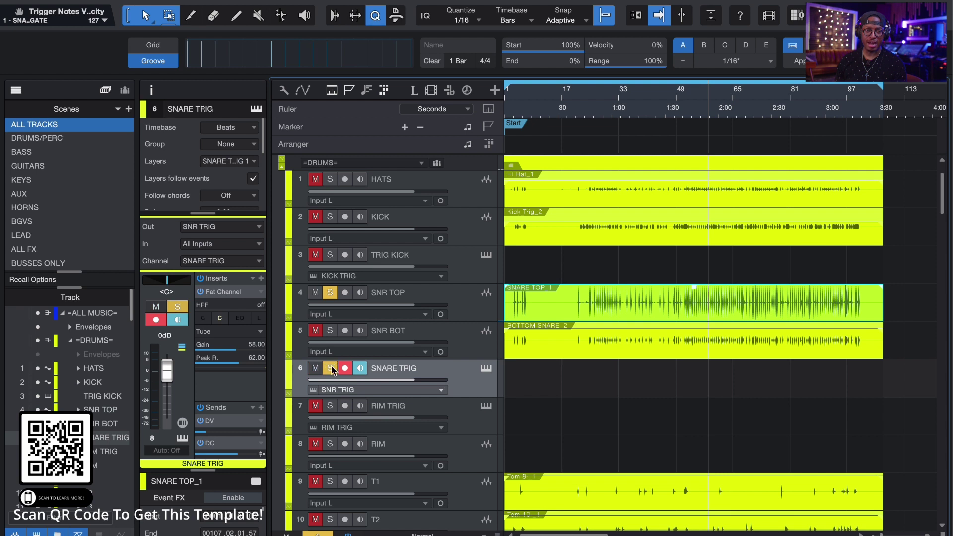
Audition the TRIG SNARE_S1 sample on pad C3 in SNARE TRIG's Impact XT.
click(486, 369)
click(375, 437)
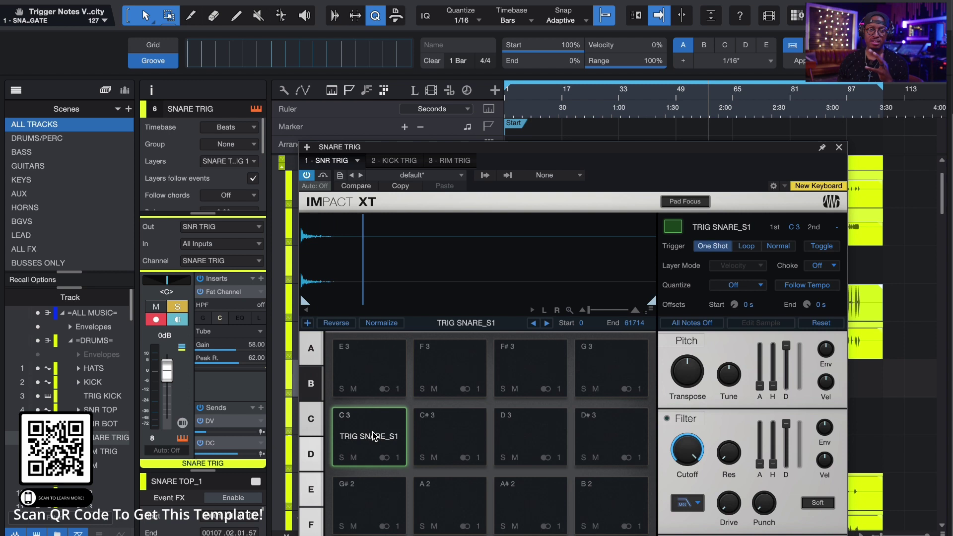
click(375, 438)
click(375, 437)
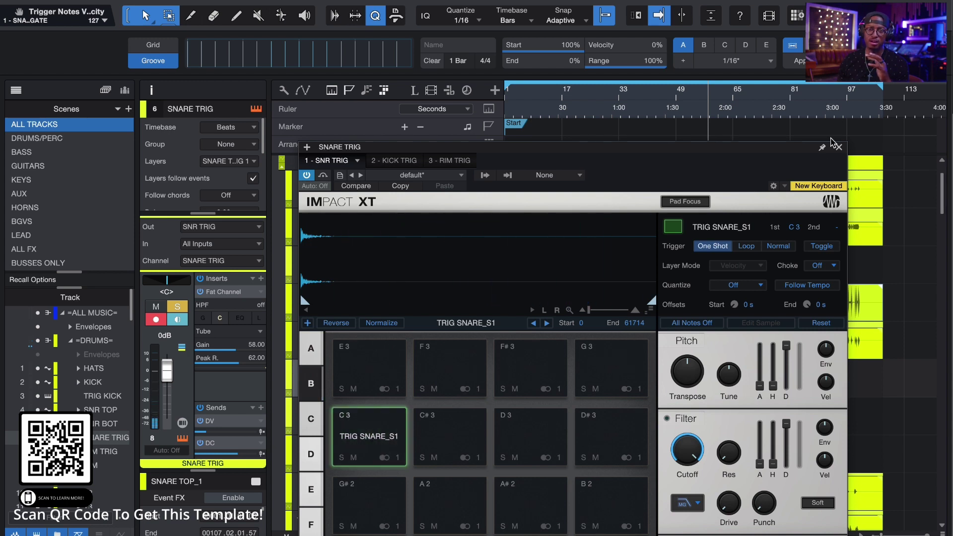
click(839, 149)
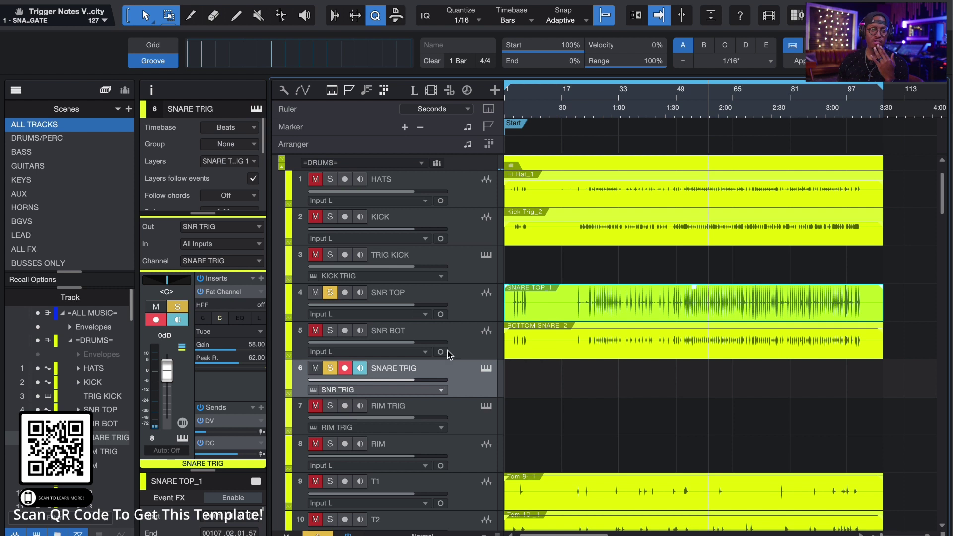
Set SNARE TRIG's input to SNARE GATE and play it alongside the soloed SNR TOP.
click(328, 293)
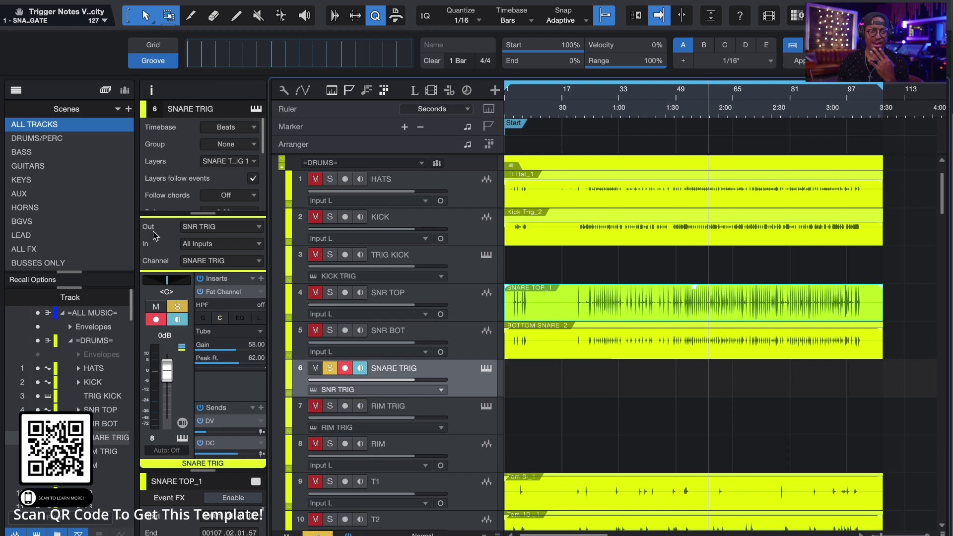
click(205, 245)
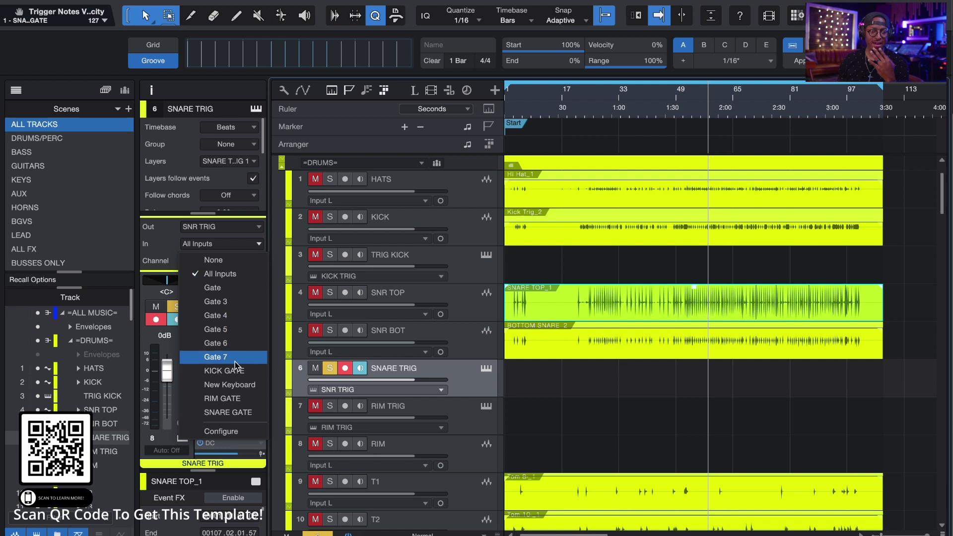
click(227, 413)
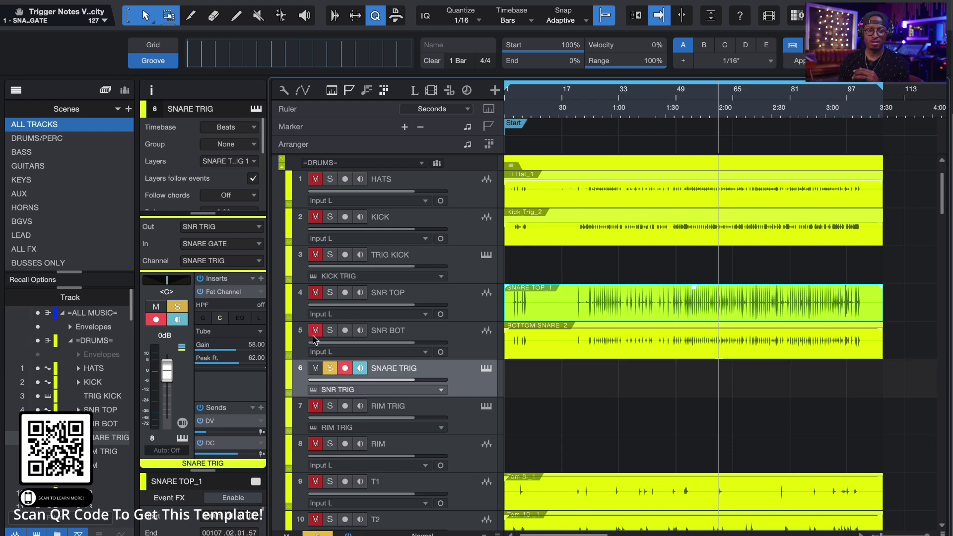
click(330, 292)
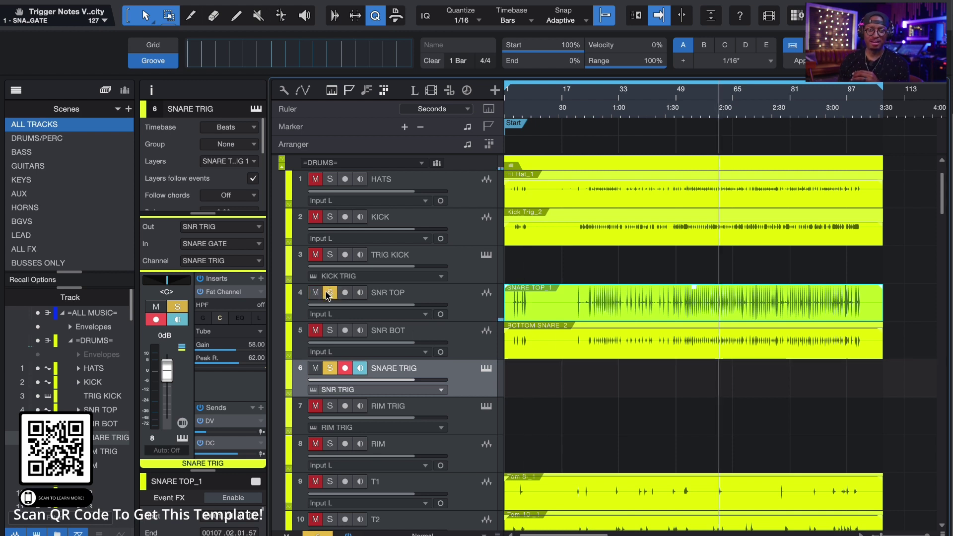
key(space)
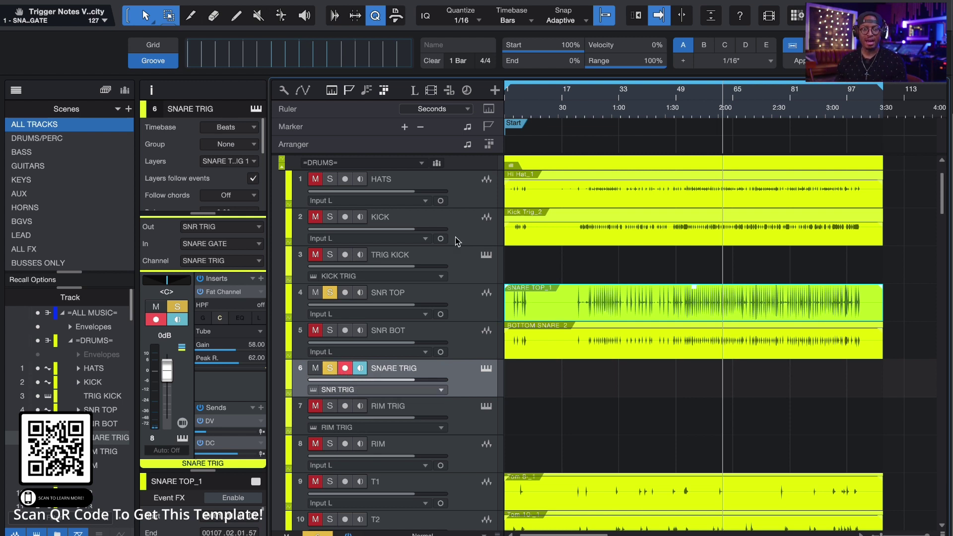
Feed TRIG KICK from KICK GATE and play it soloed instead of SNR TOP.
click(475, 268)
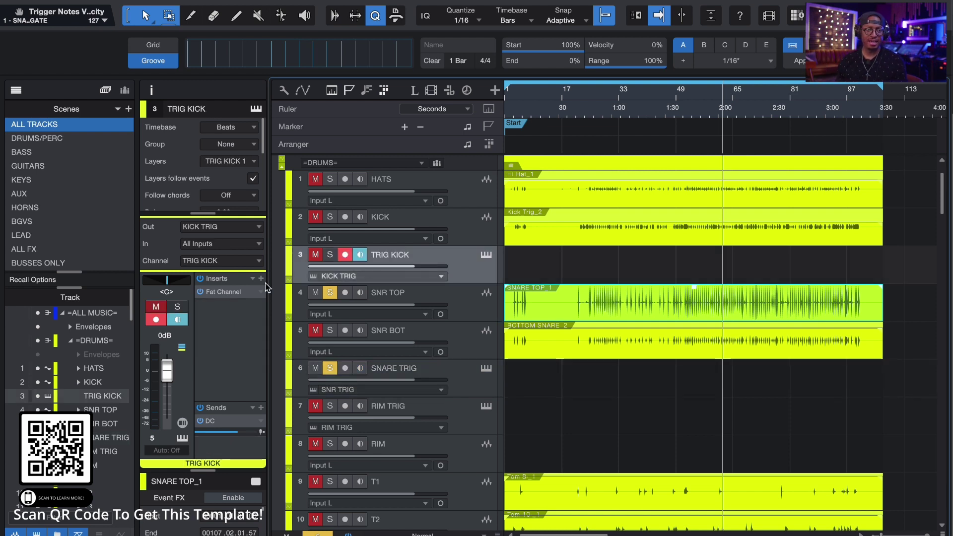
click(230, 246)
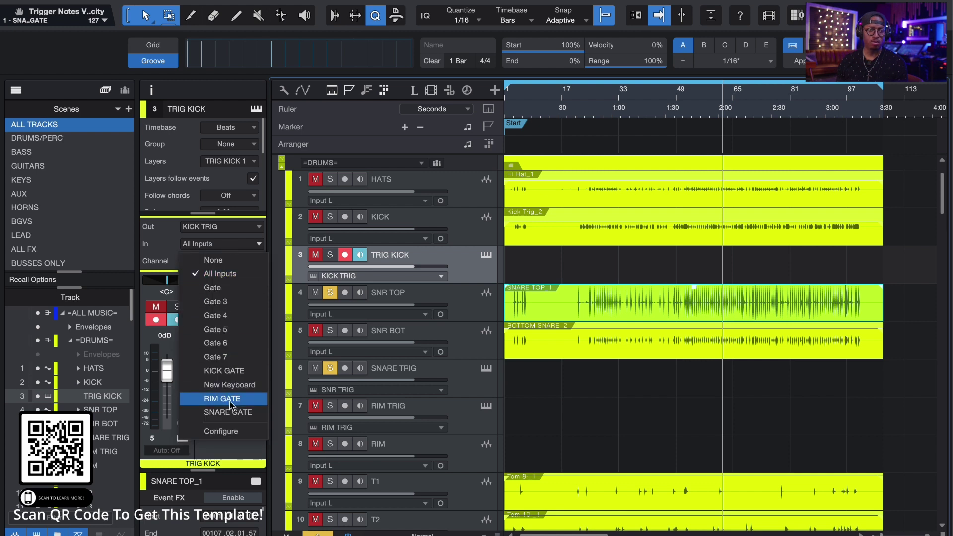
click(234, 372)
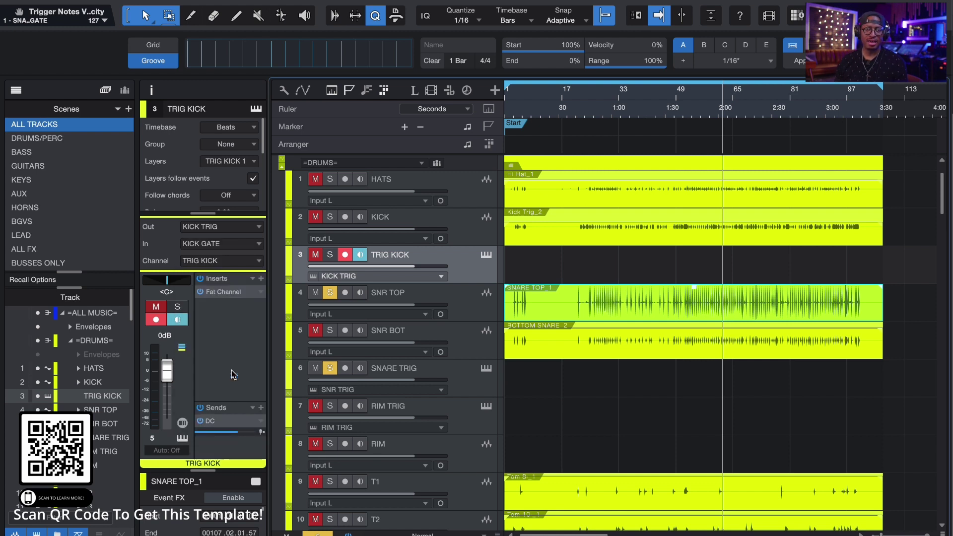
click(330, 254)
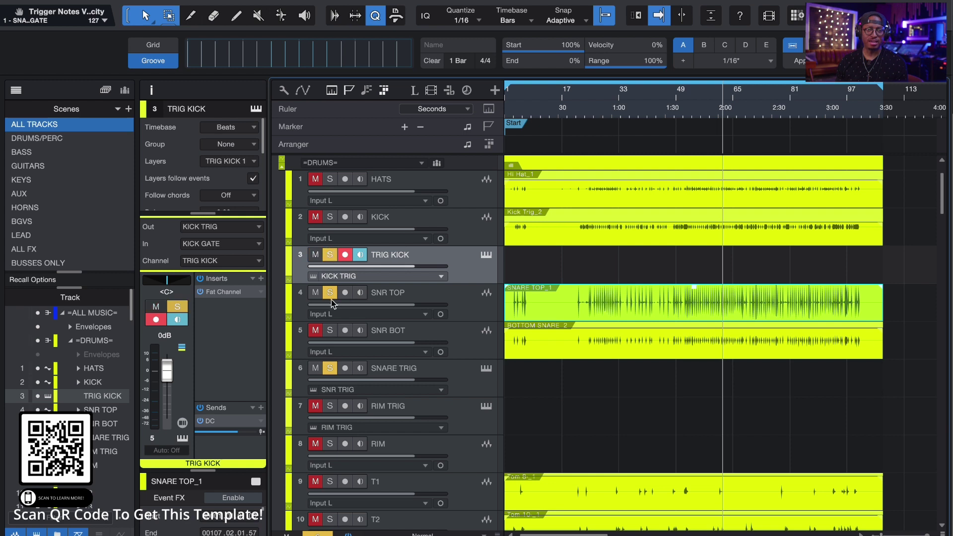
click(330, 293)
key(space)
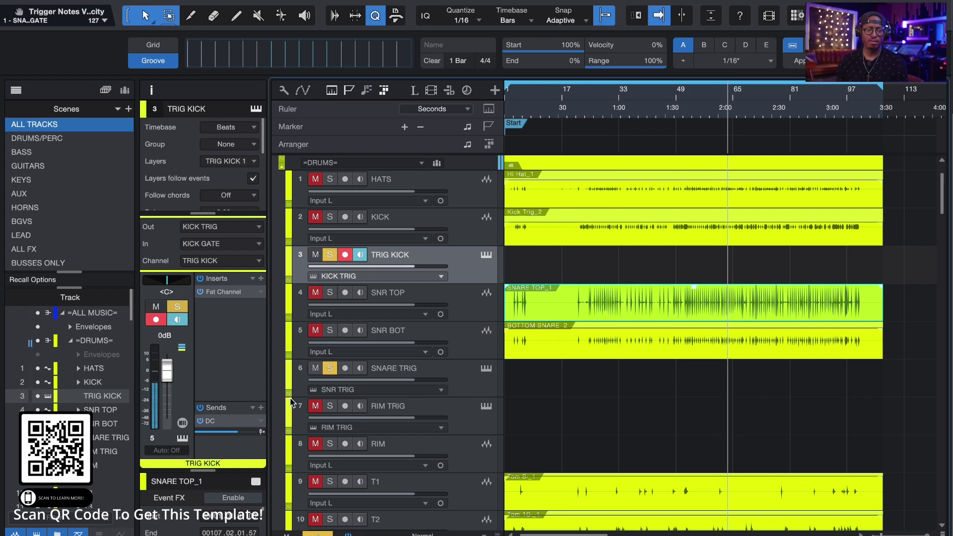
Disarm and unsolo both trigger tracks, then switch TRIG KICK's input to All Inputs.
click(346, 368)
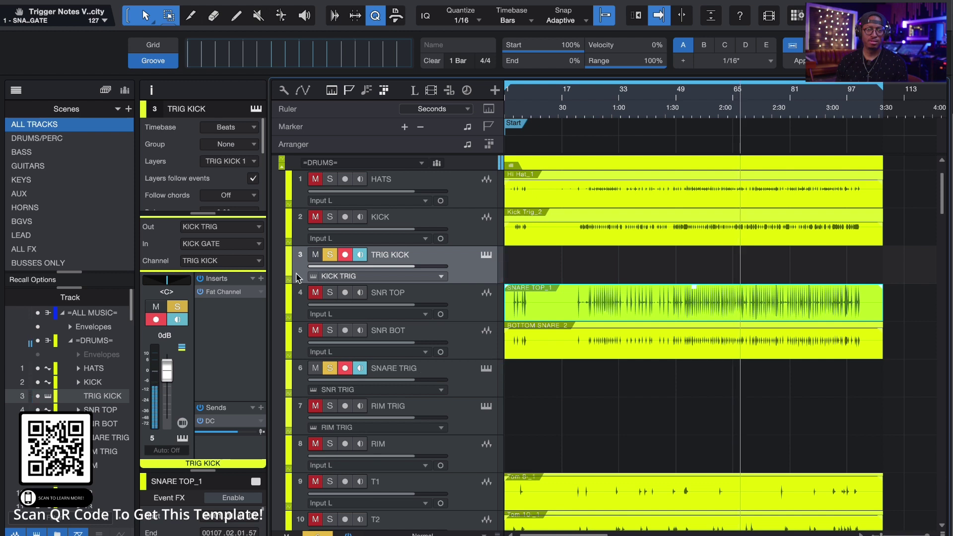
click(346, 256)
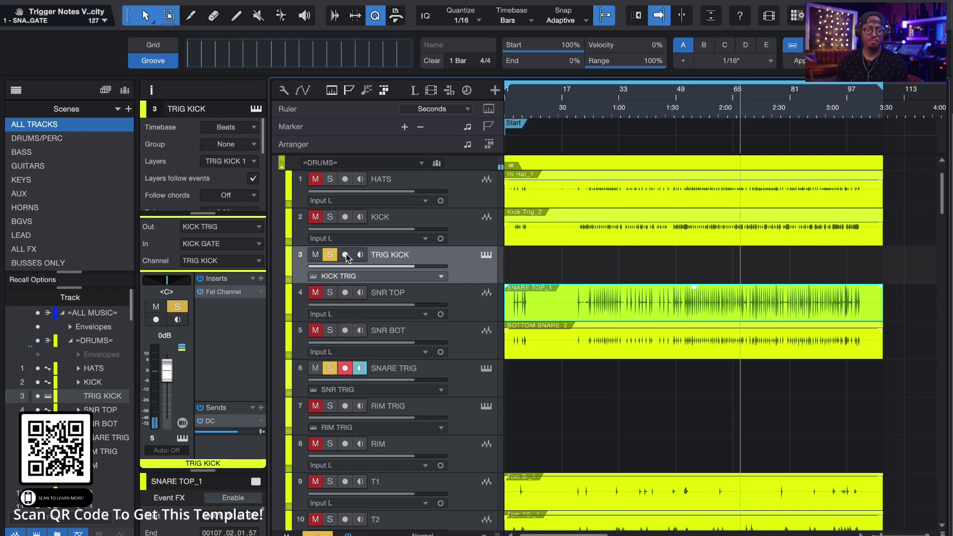
click(346, 369)
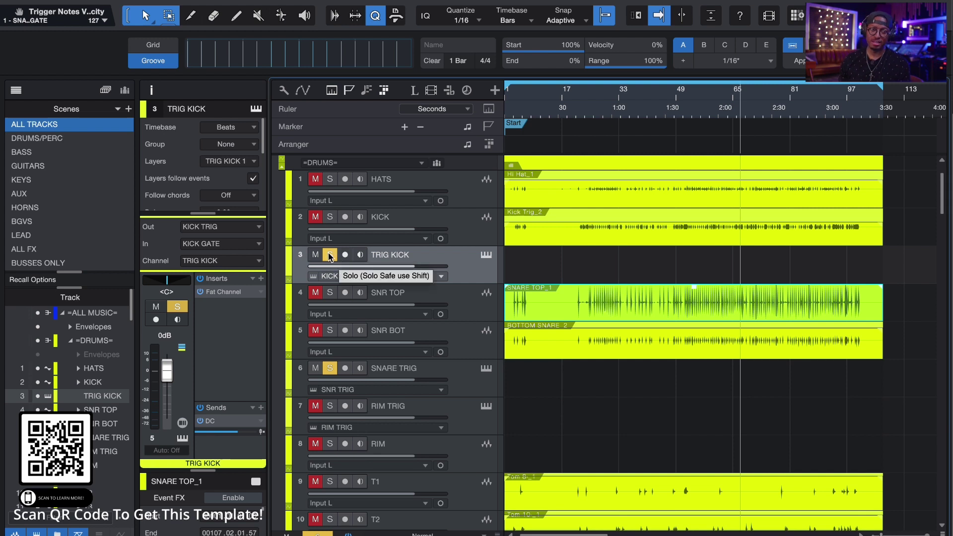
click(329, 369)
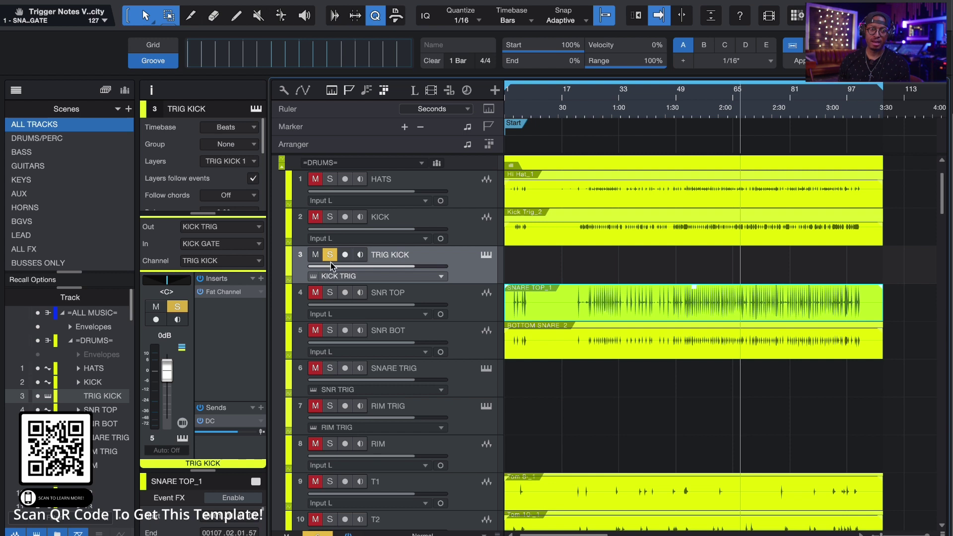
click(329, 256)
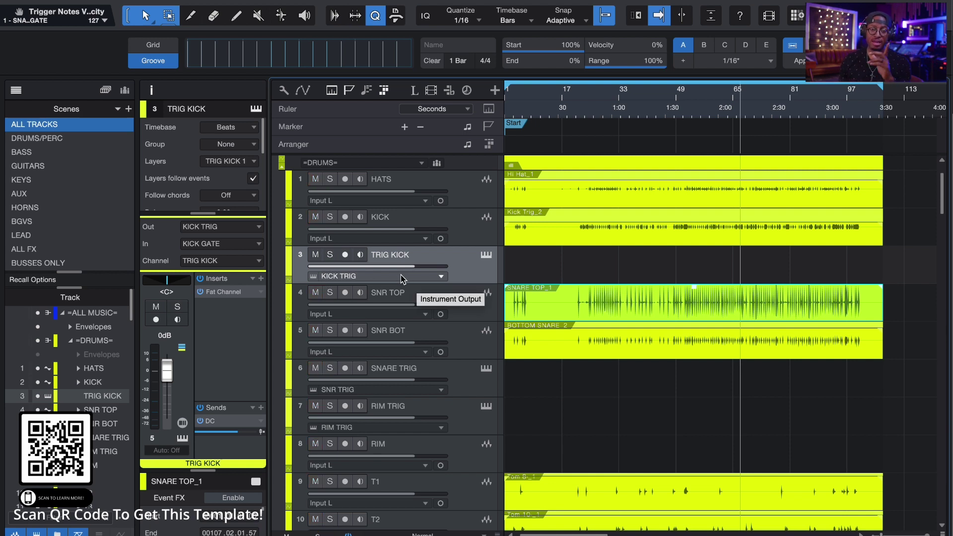
click(222, 245)
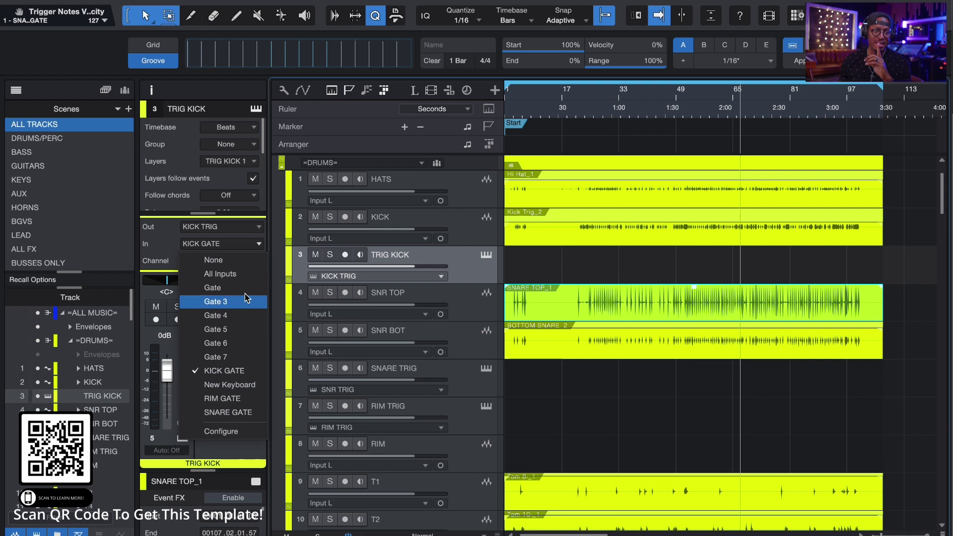
click(243, 274)
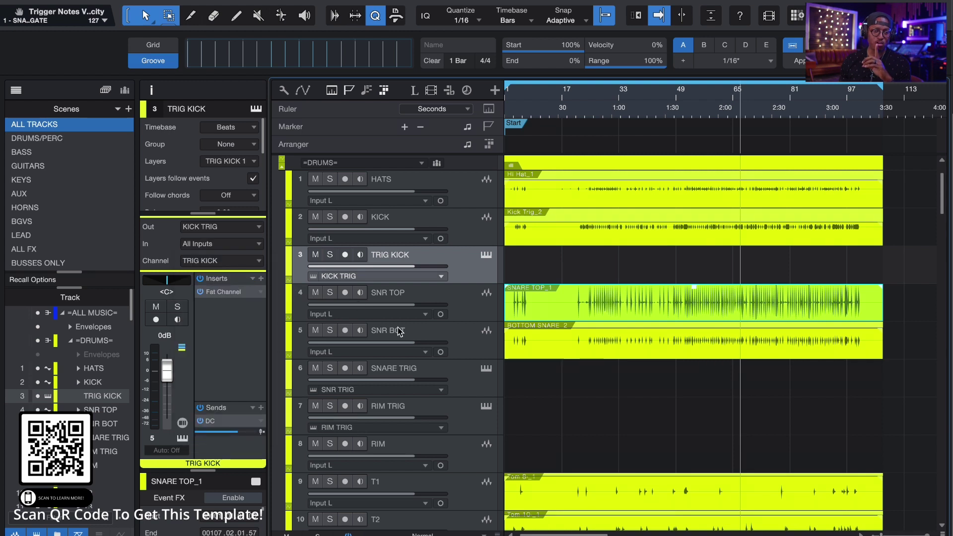
Switch the SNARE TRIG track's input from SNARE GATE to All Inputs.
click(459, 375)
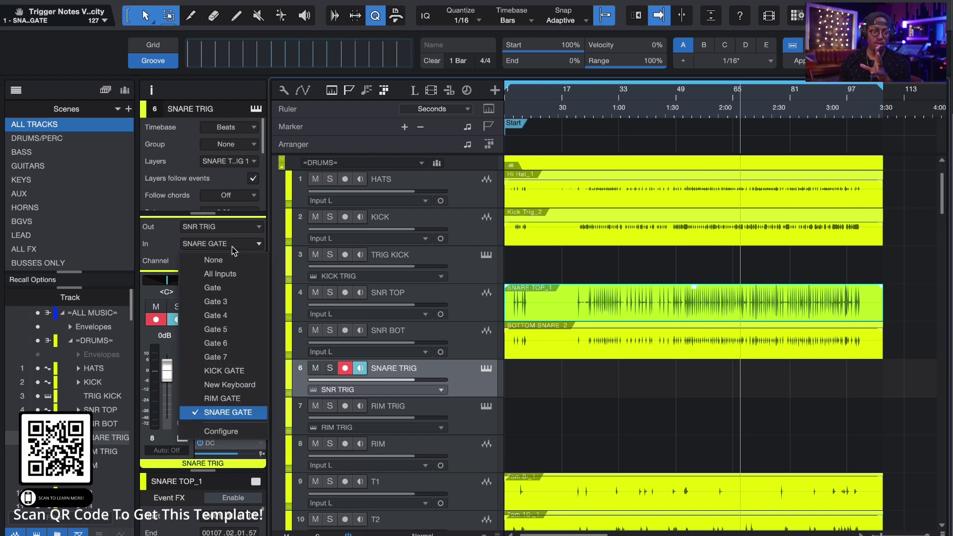
click(218, 274)
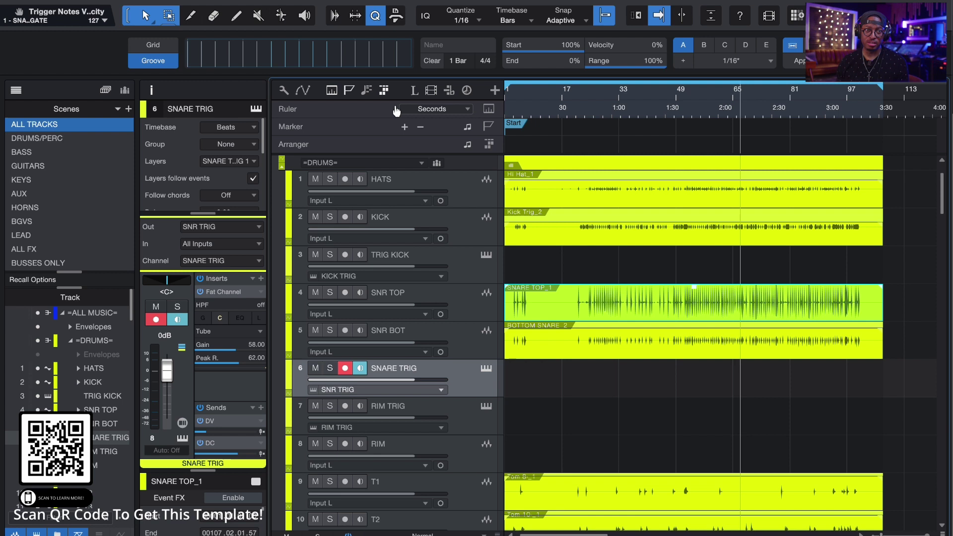
click(153, 45)
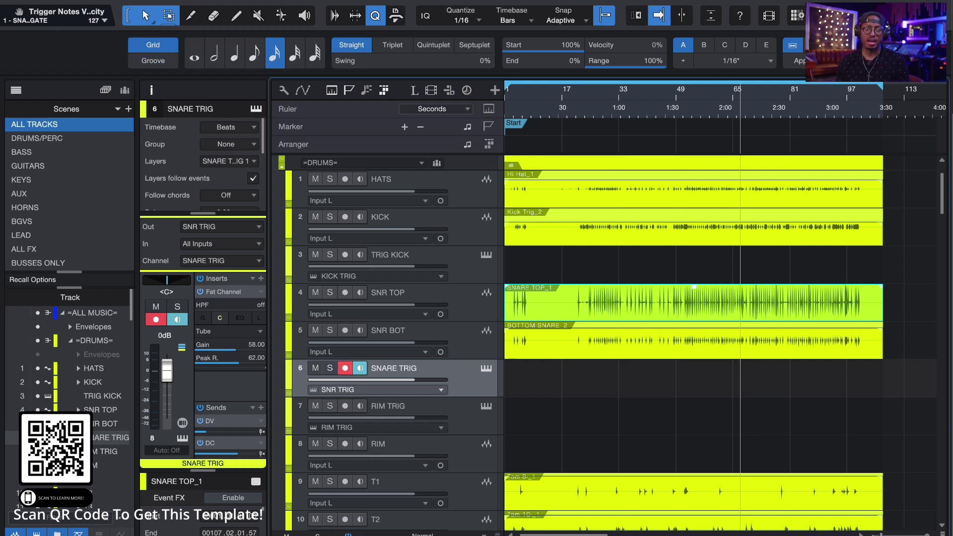
click(355, 17)
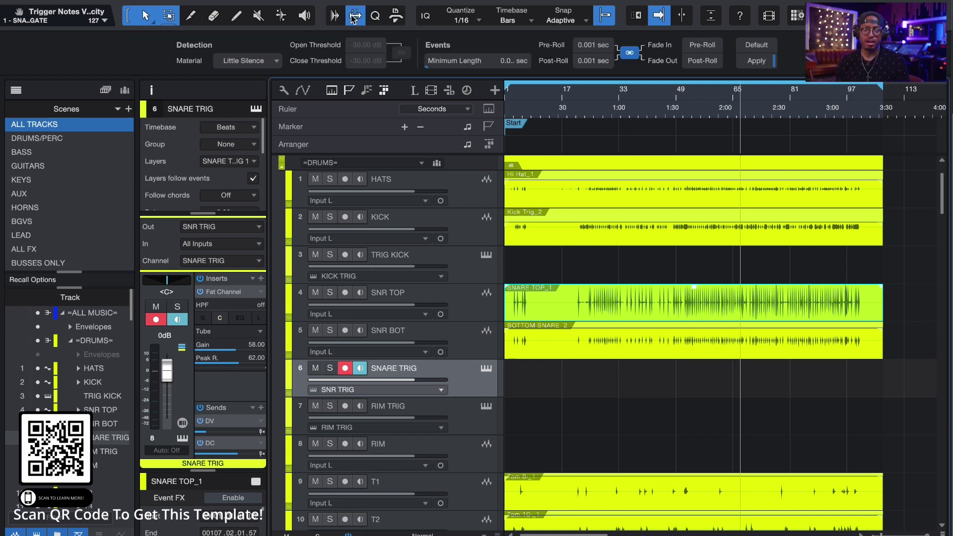
click(377, 16)
click(399, 17)
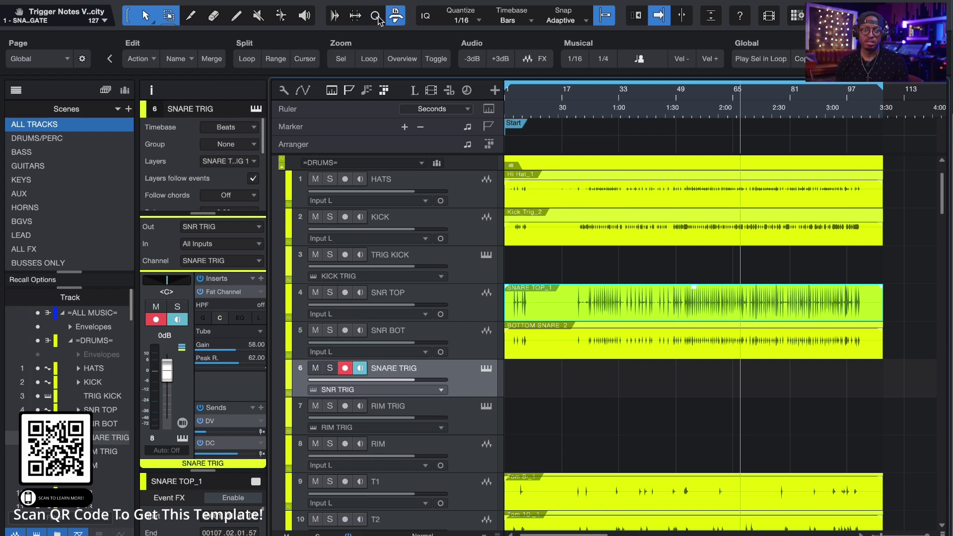
click(376, 16)
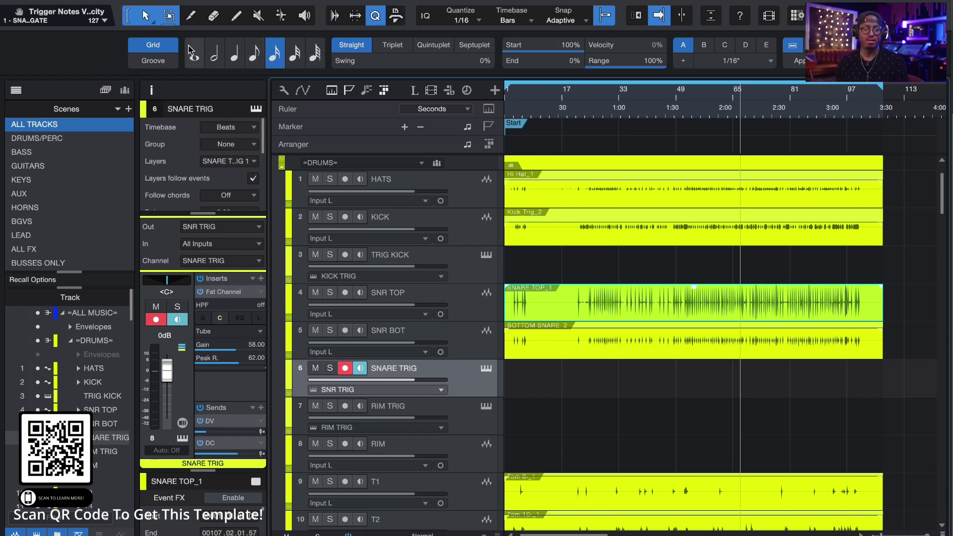
click(165, 62)
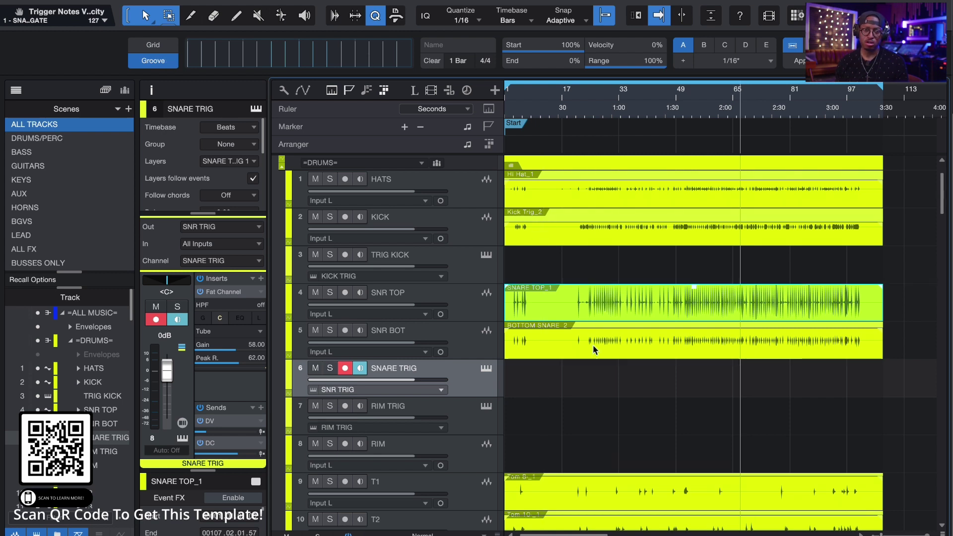
Extract the SNARE TOP_1 groove and drop it on SNARE TRIG as a trigger-note part.
click(589, 317)
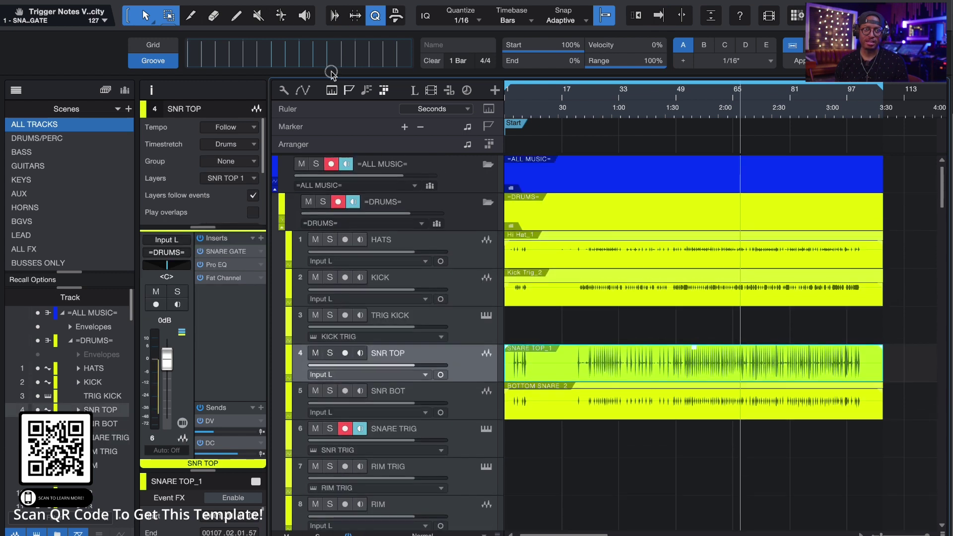
scroll(375, 104, up, 2)
drag(268, 54, 266, 56)
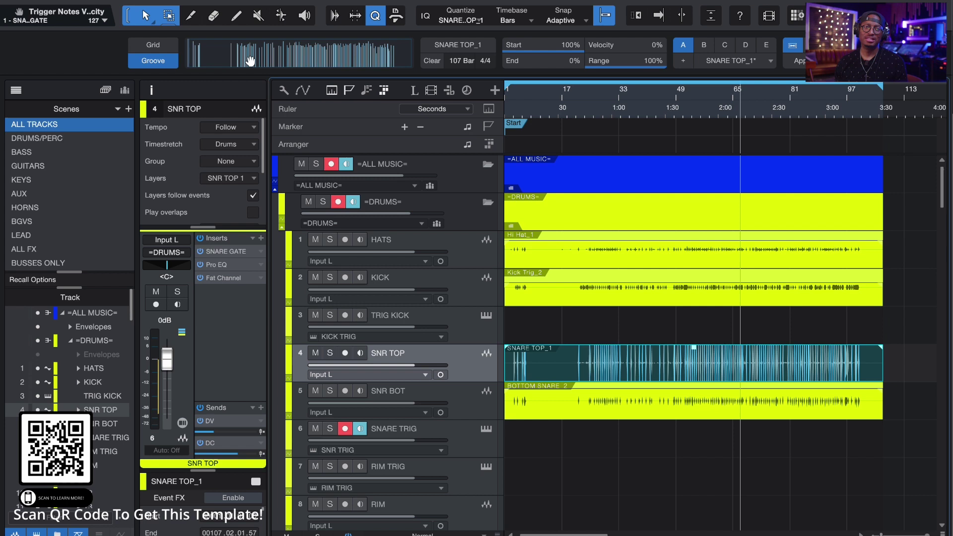
drag(249, 54, 521, 440)
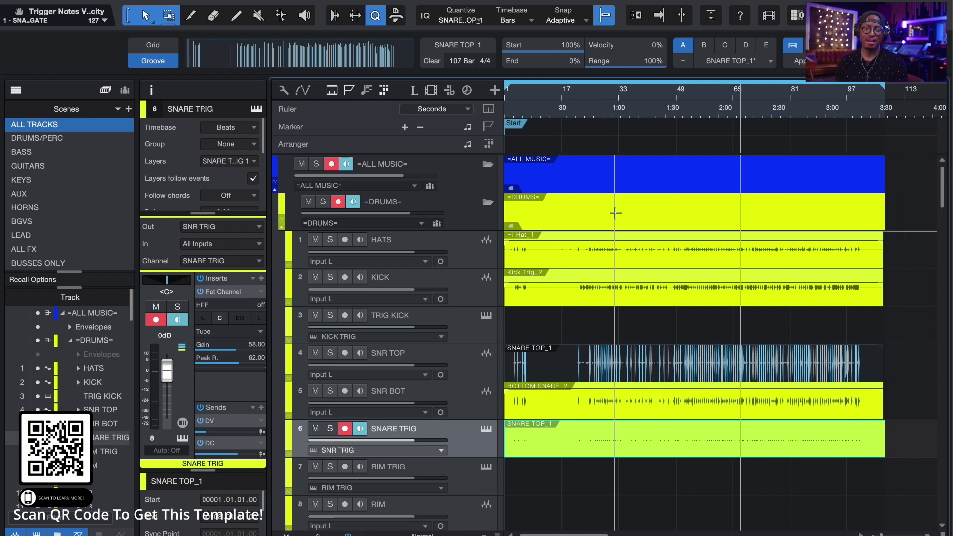
click(644, 108)
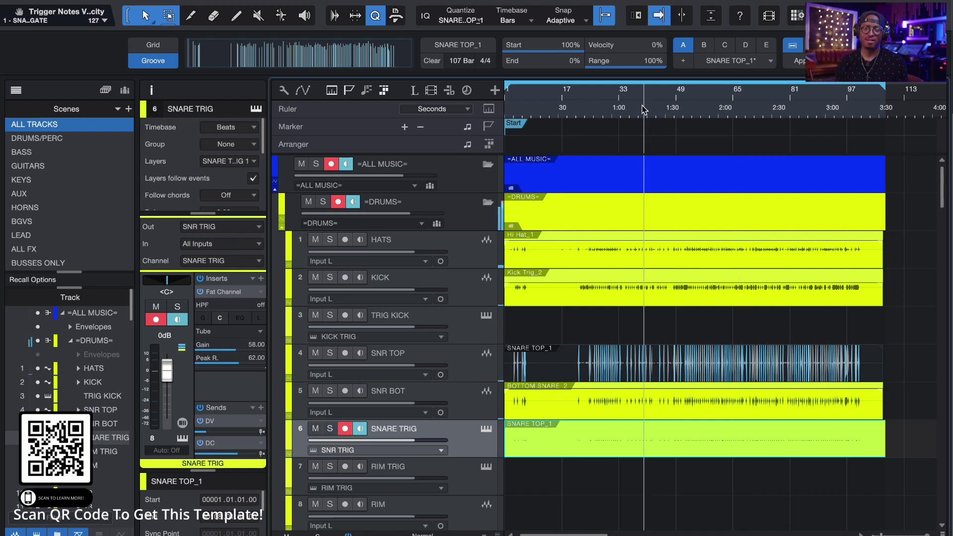
click(705, 105)
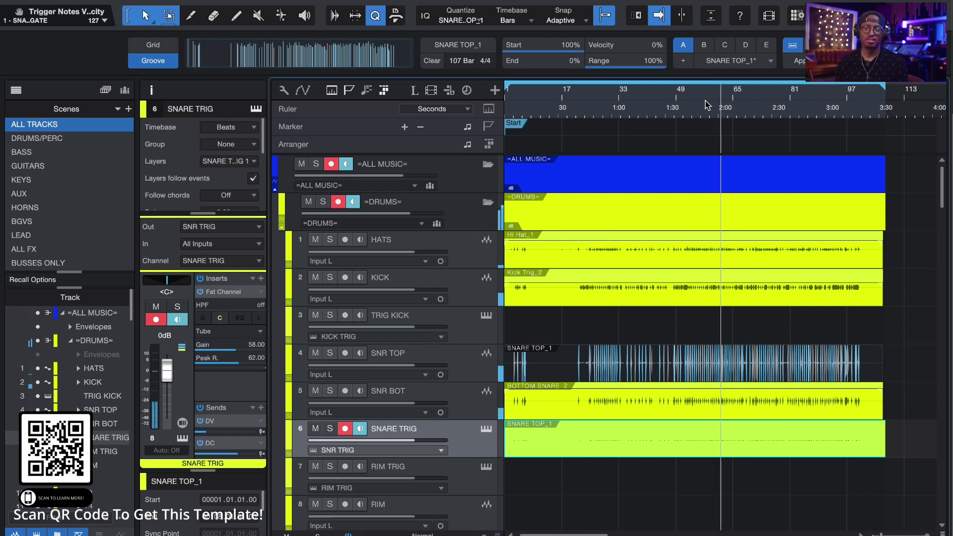
click(700, 108)
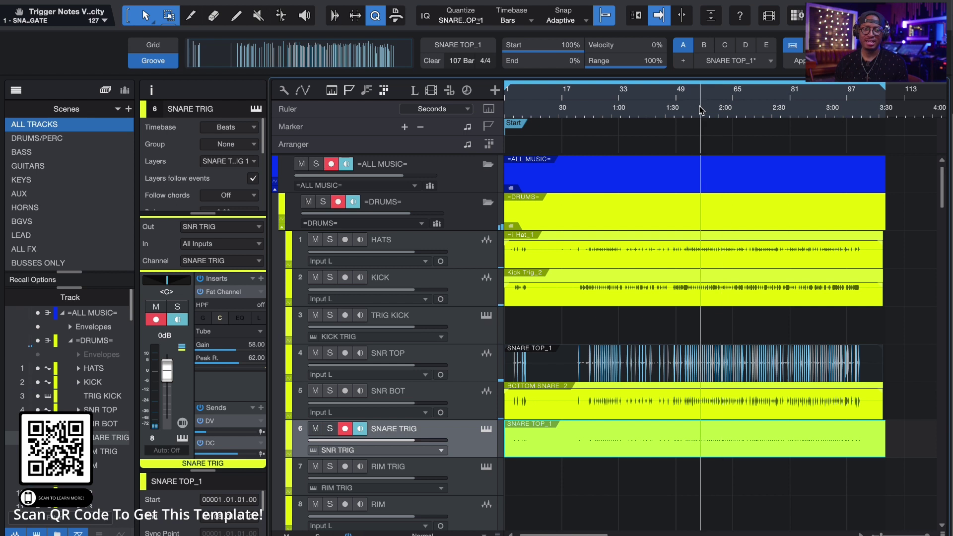
Extract the Kick Trig_2 groove and drop it on TRIG KICK as a note part.
click(448, 287)
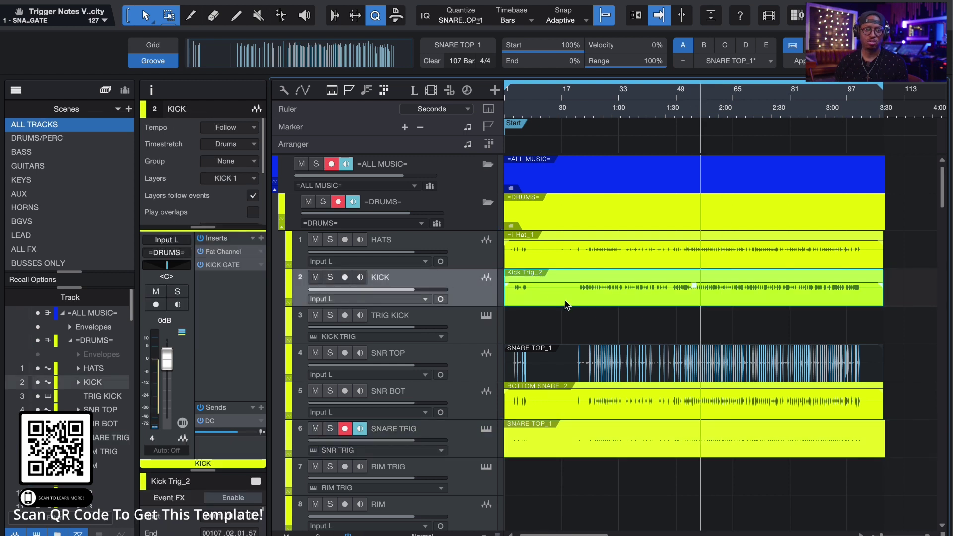
drag(526, 264, 316, 57)
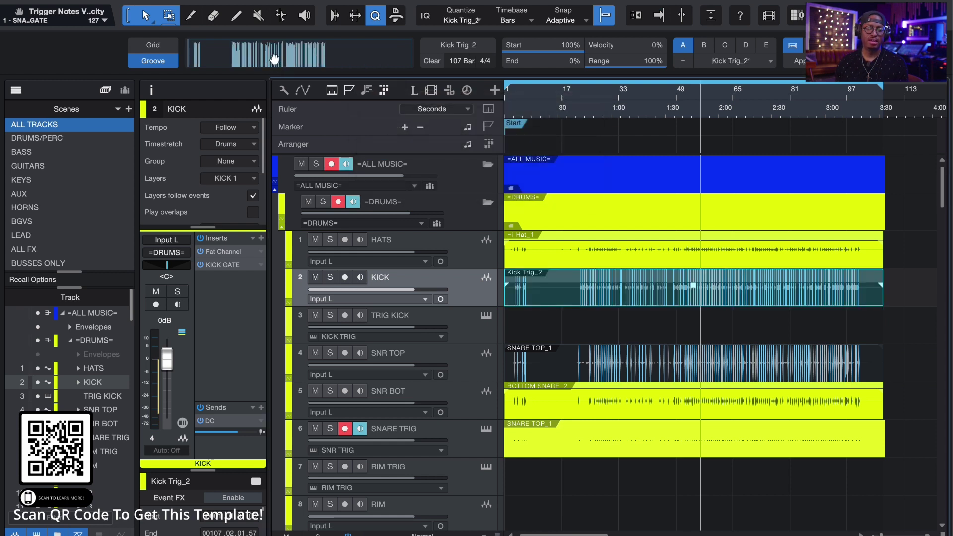
drag(274, 59, 526, 334)
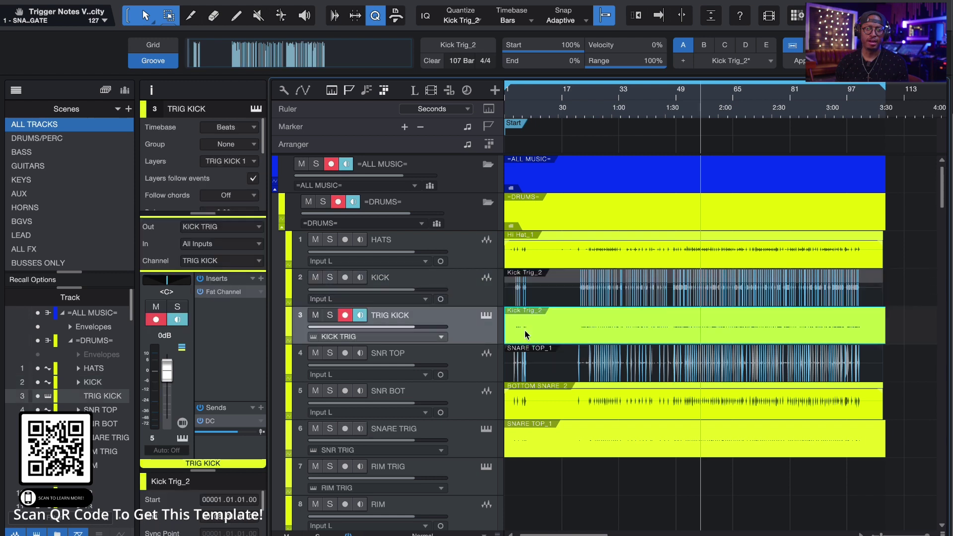
double_click(575, 338)
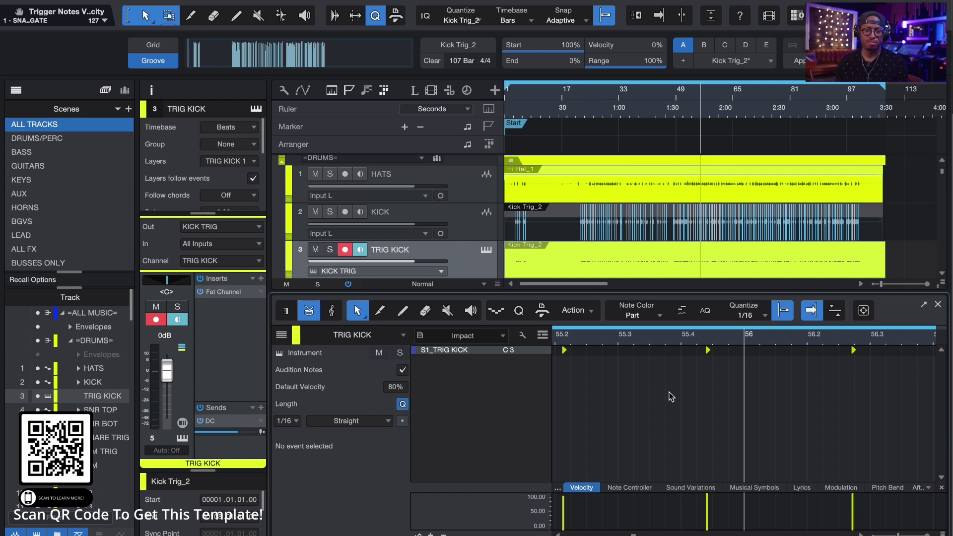
scroll(668, 395, right, 5)
scroll(672, 397, right, 6)
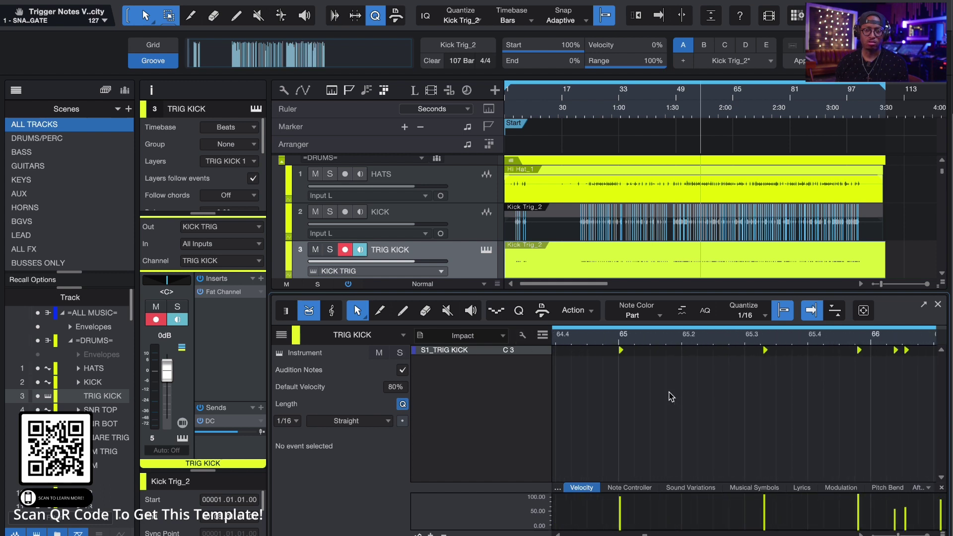
scroll(672, 397, left, 14)
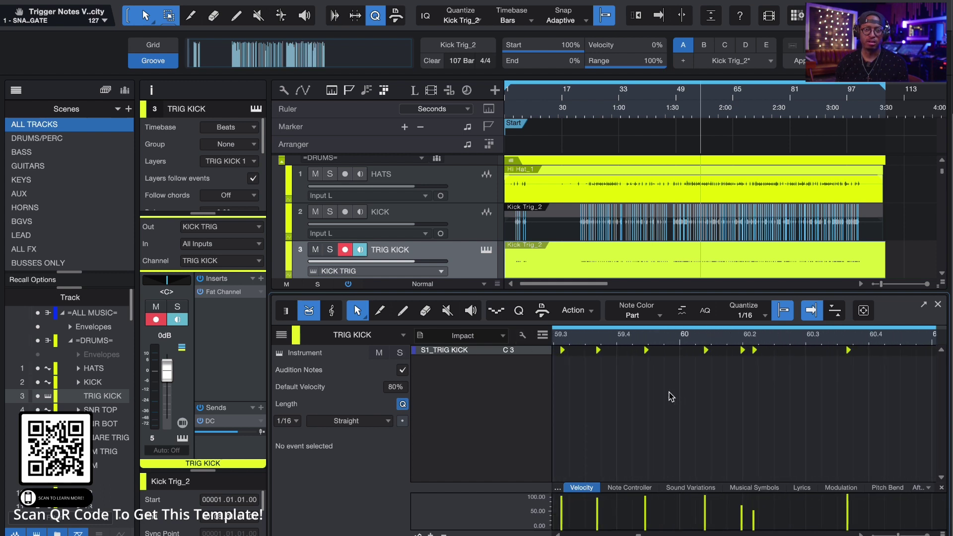
scroll(672, 397, left, 1)
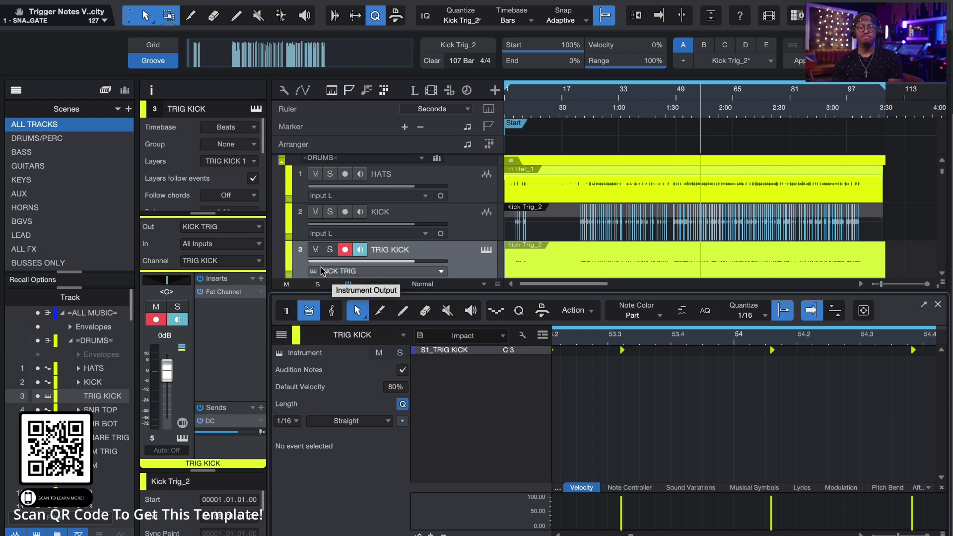
click(497, 312)
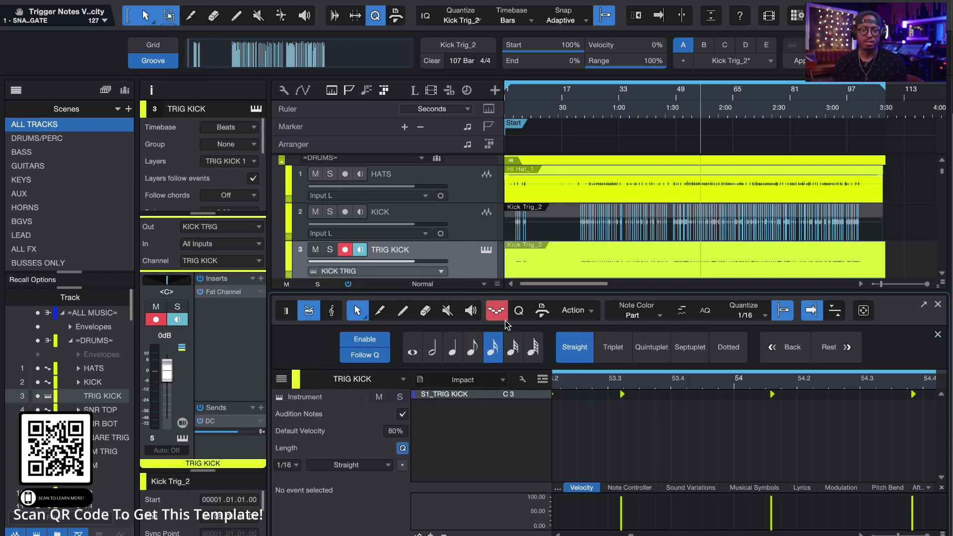
click(498, 315)
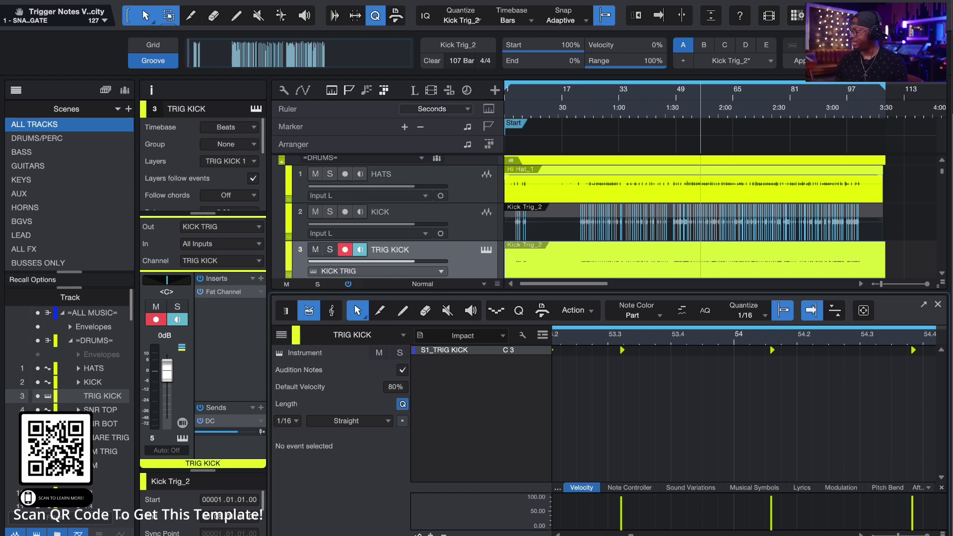
key(F2)
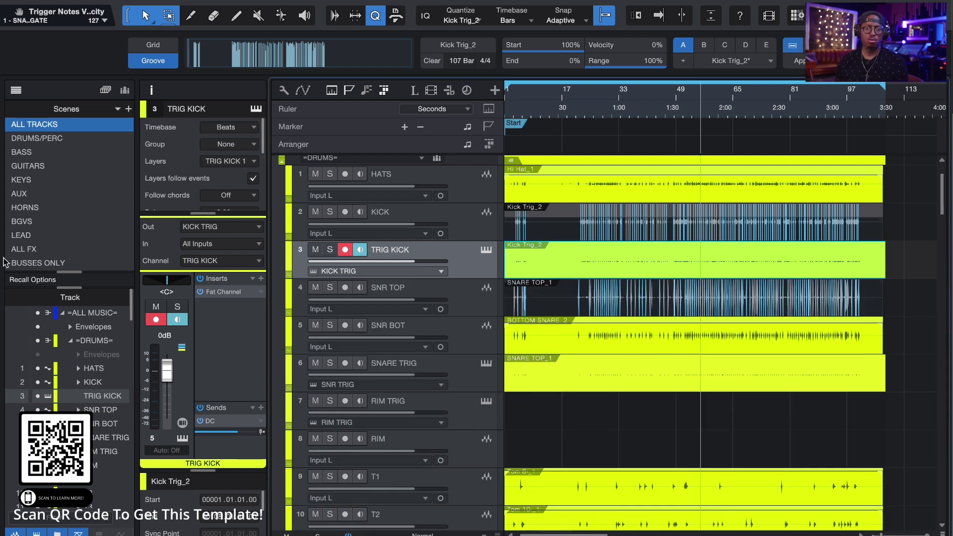
Lower TRIG KICK to about -7.7 dB and SNARE TRIG to -1.5 dB, checking during playback.
key(f)
key(space)
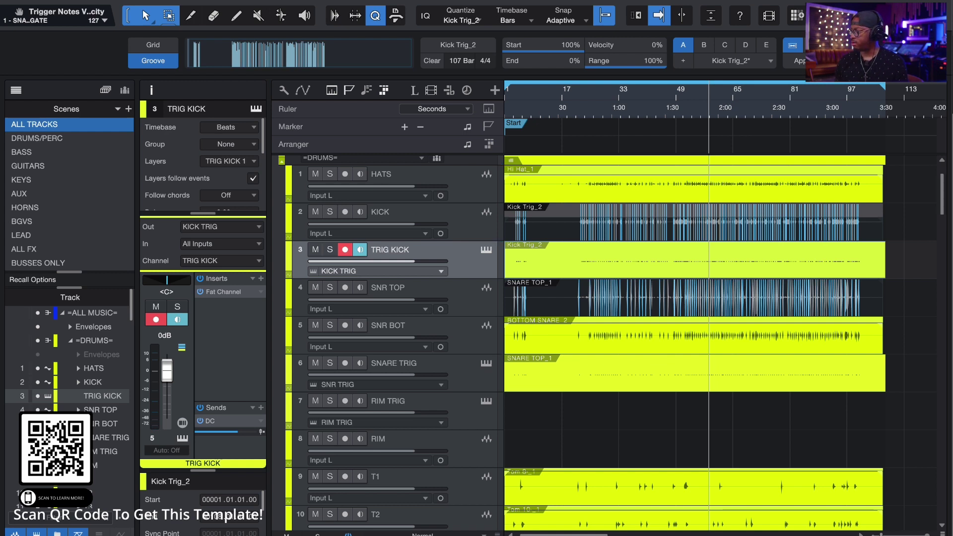
drag(415, 261, 374, 264)
key(space)
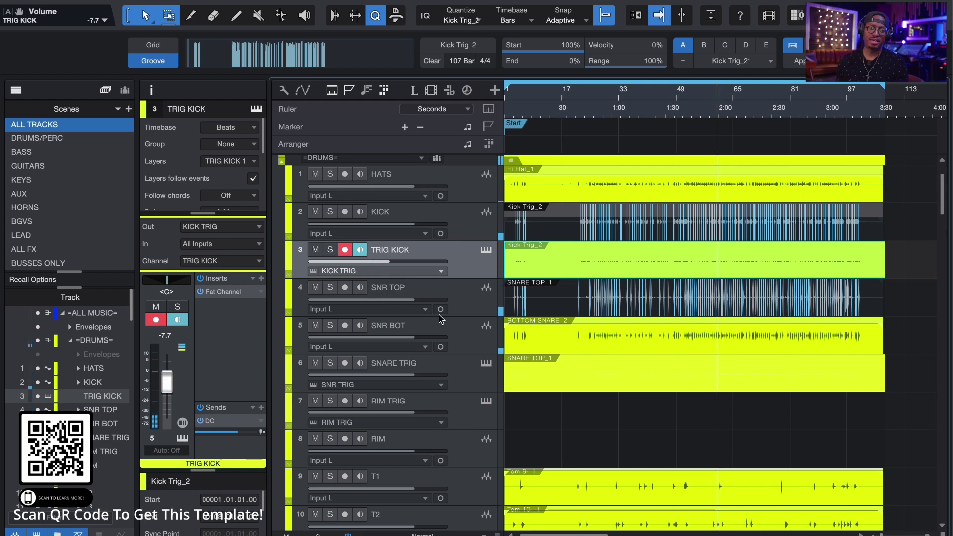
drag(403, 377, 396, 377)
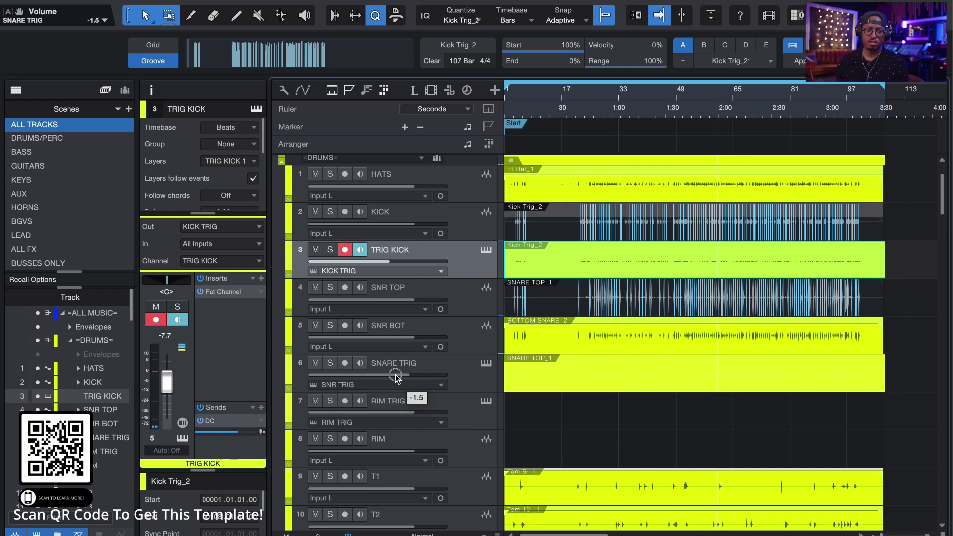
key(space)
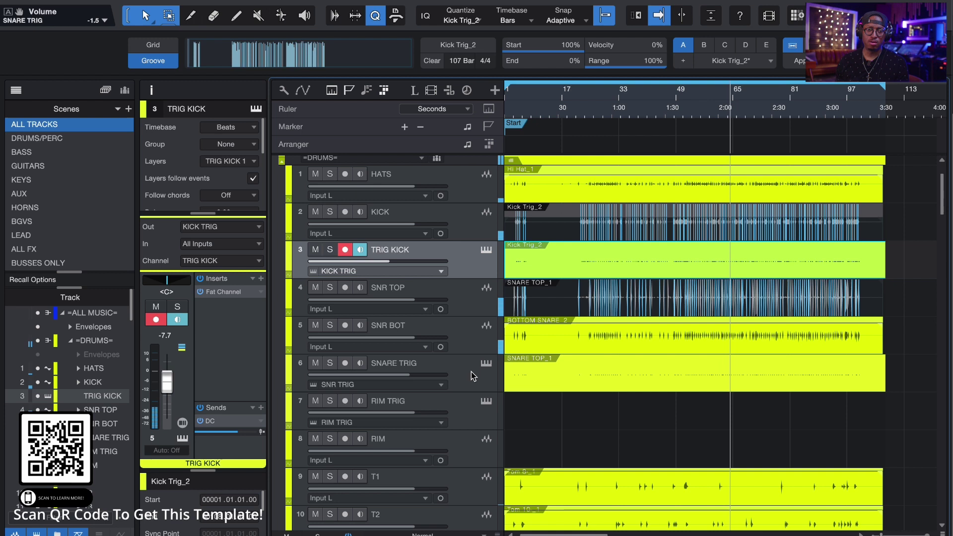
Open SNARE TRIG's Impact XT and audition the TRIG SNARE_S1 sample on pad C3.
click(485, 365)
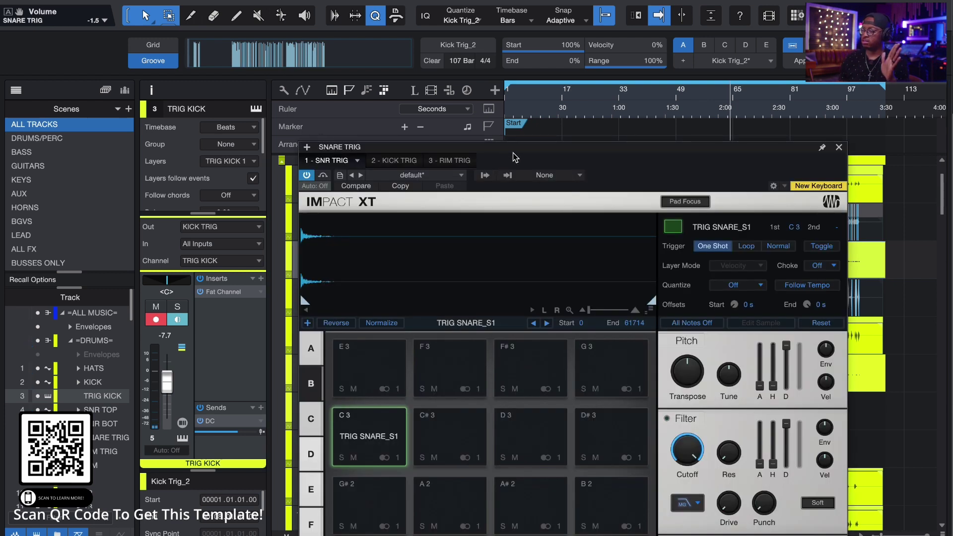
drag(513, 153, 447, 18)
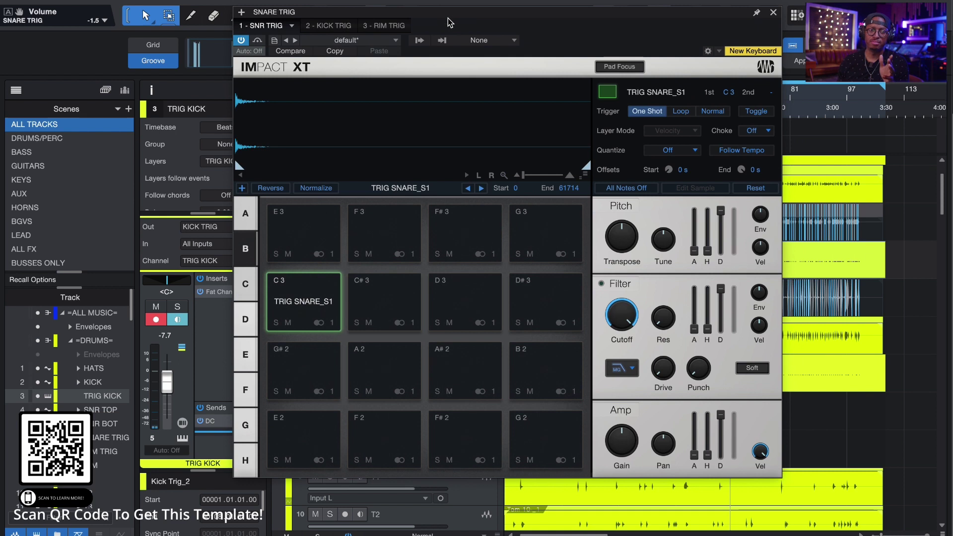
click(298, 313)
click(298, 312)
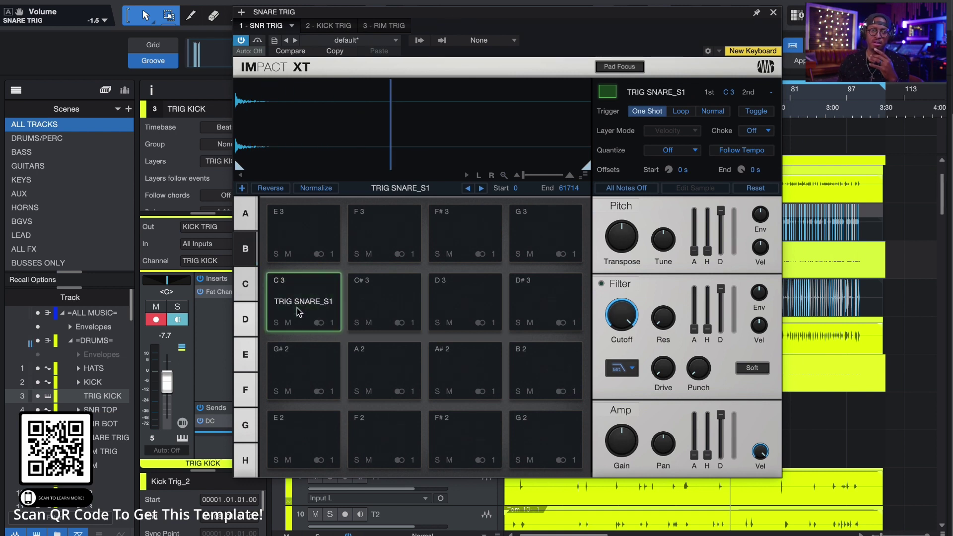
click(298, 312)
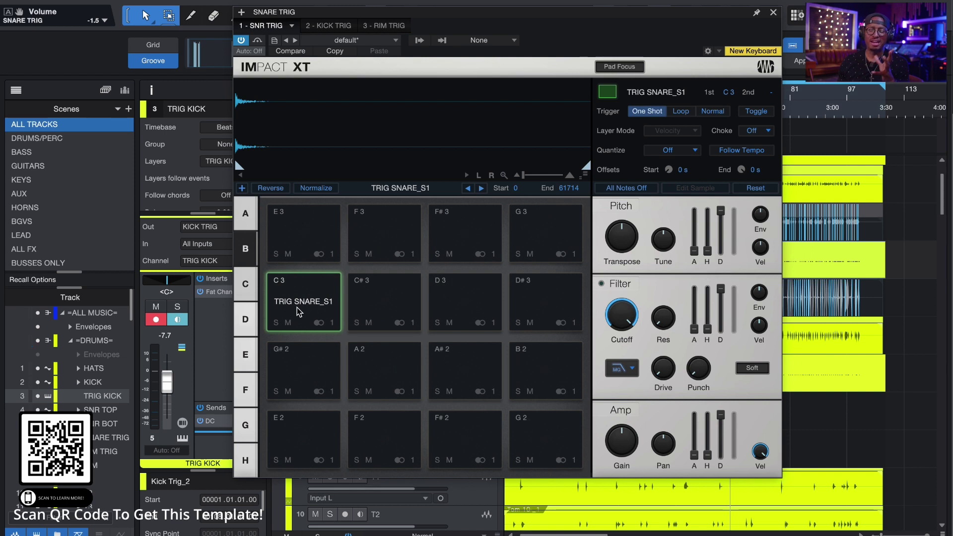
click(298, 312)
click(298, 312)
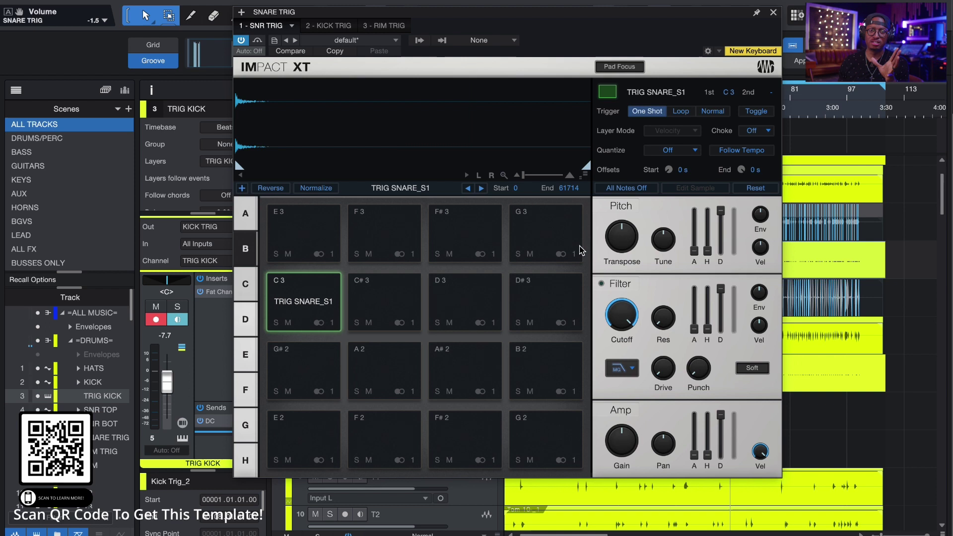
Raise the snare sample's Pitch Transpose to 2 and close Impact XT.
mouse_move(619, 238)
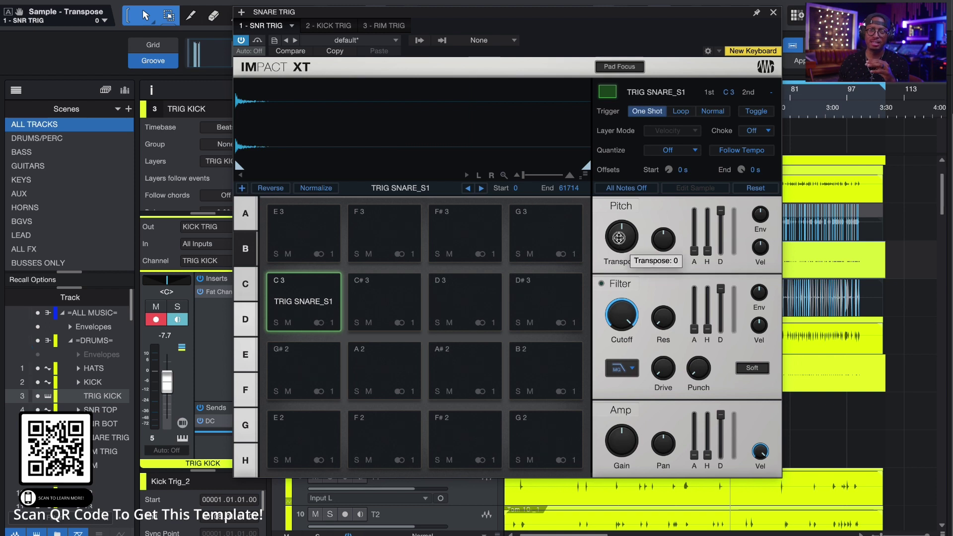
drag(619, 238, 620, 235)
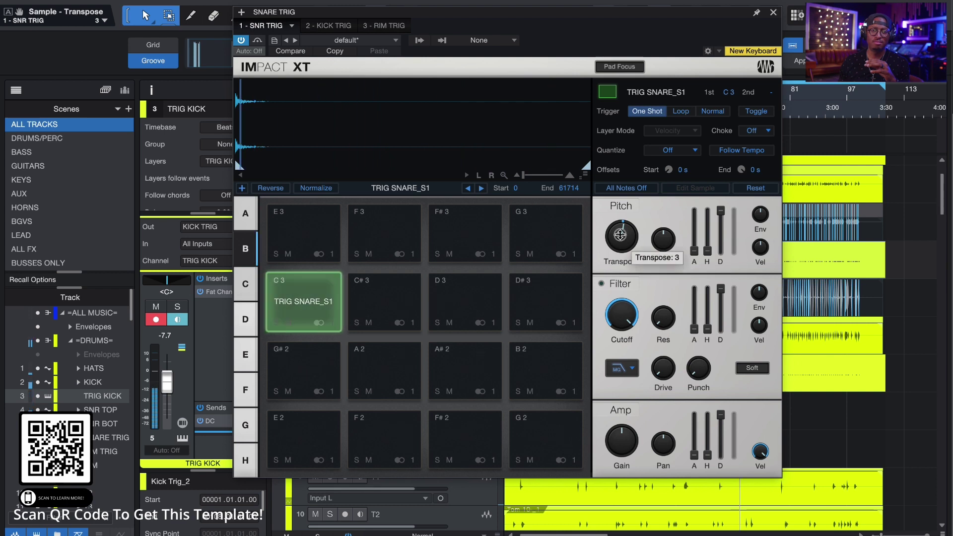
drag(621, 235, 622, 240)
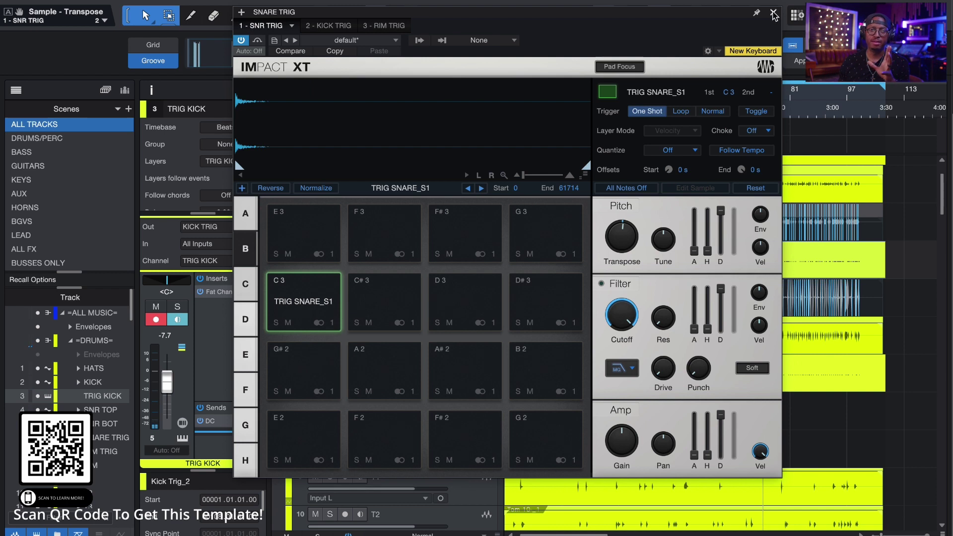
click(773, 14)
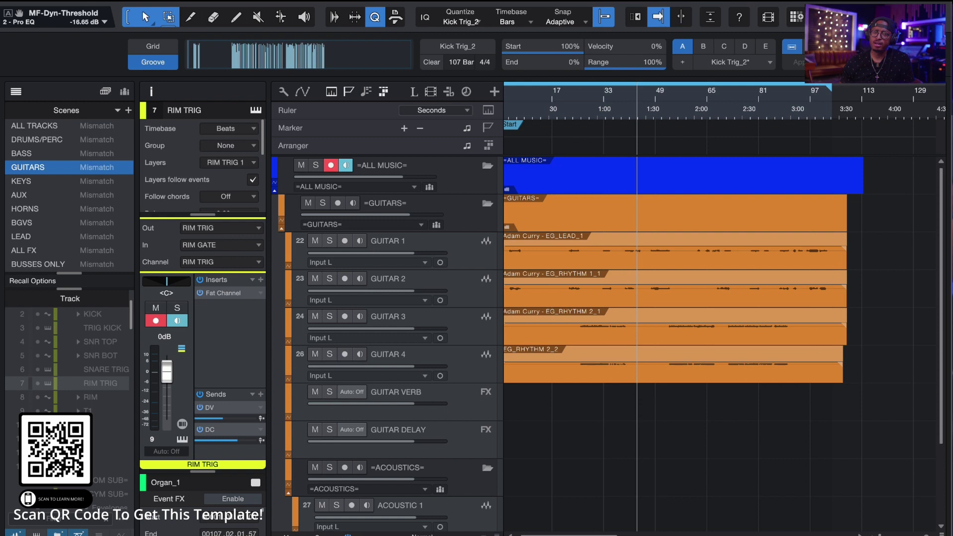
Switch the Scenes panel from the guitars-only view back to ALL TRACKS.
scroll(607, 344, down, 3)
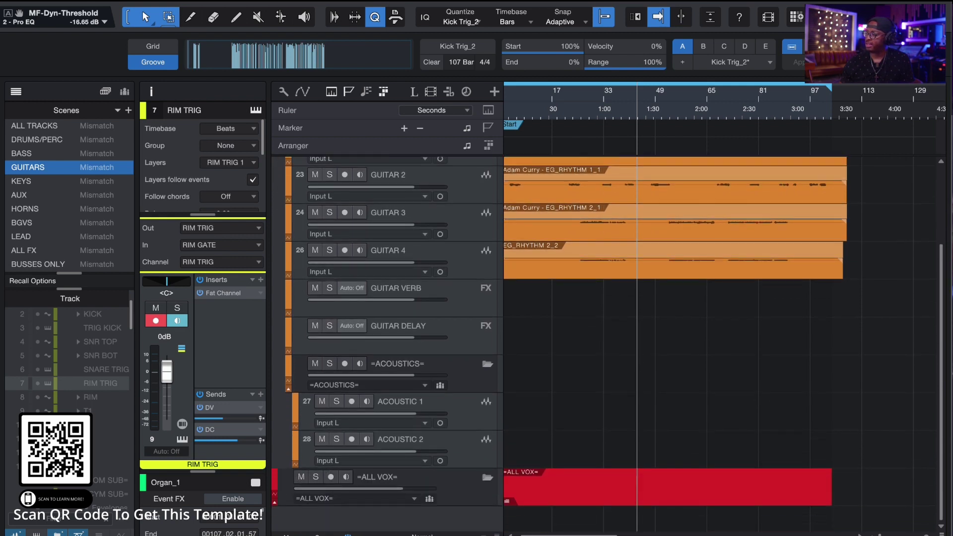
scroll(607, 345, up, 3)
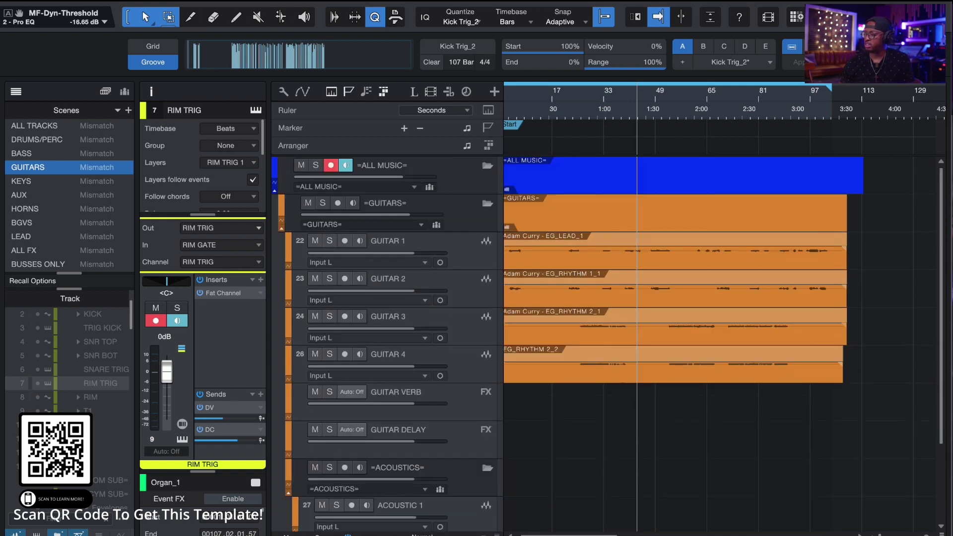
click(65, 130)
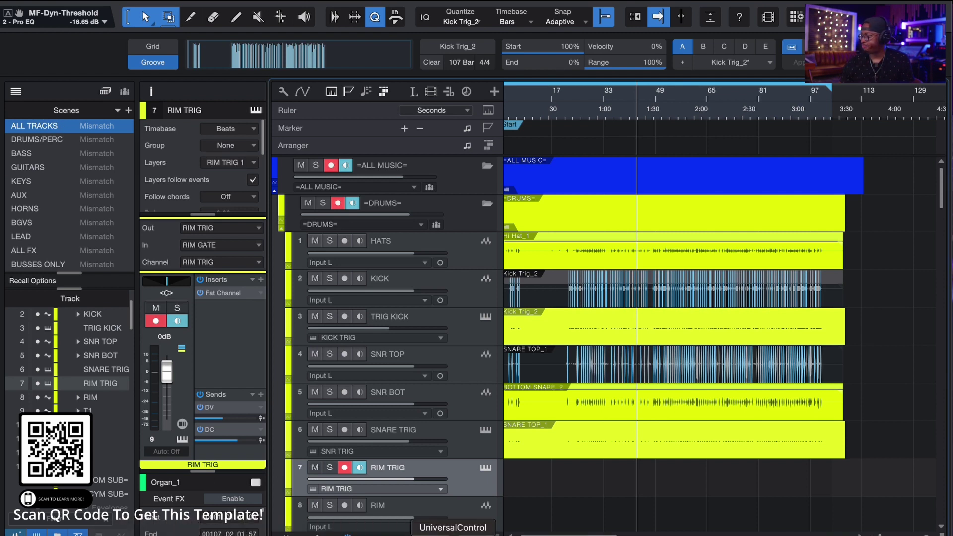
In Safari, scroll the Logic Pro template page down to Related products.
click(100, 533)
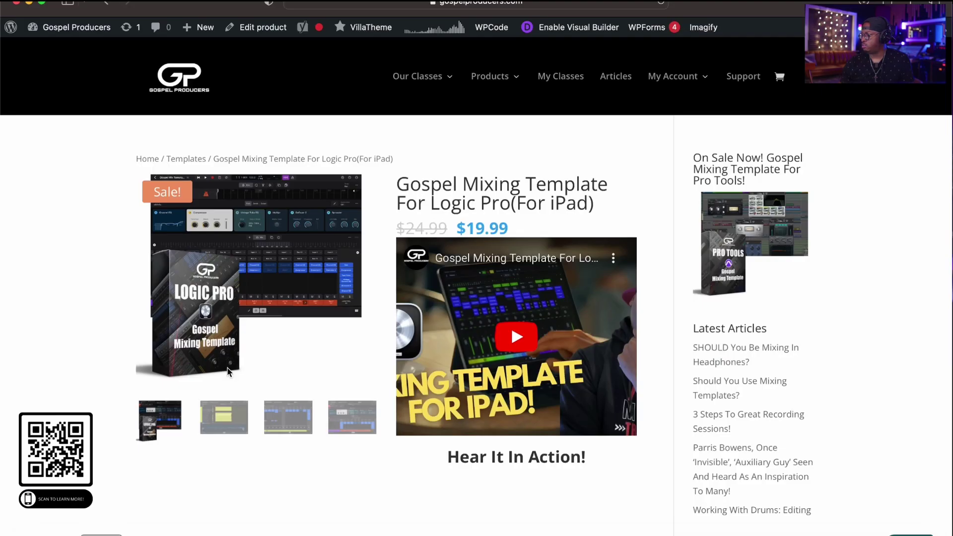
scroll(214, 446, down, 3)
scroll(214, 444, down, 10)
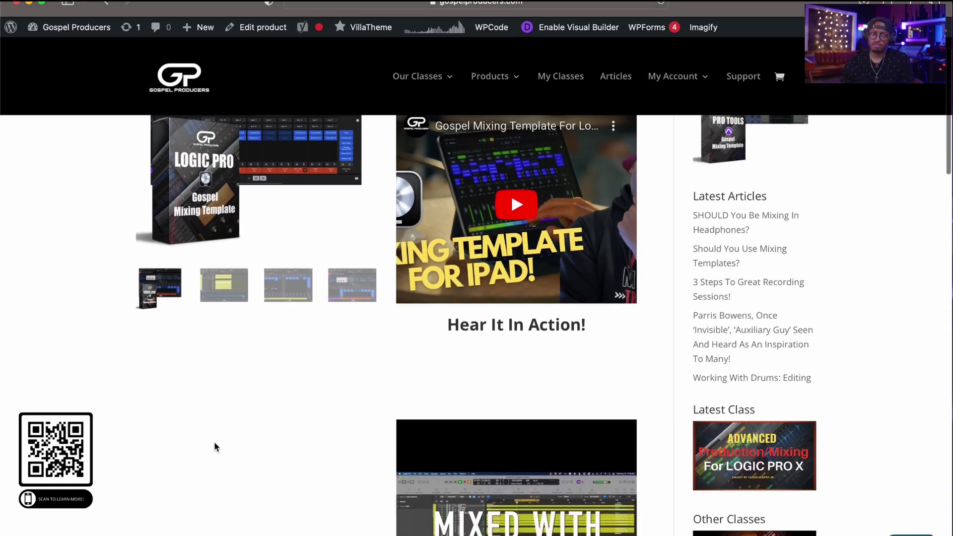
scroll(213, 442, down, 8)
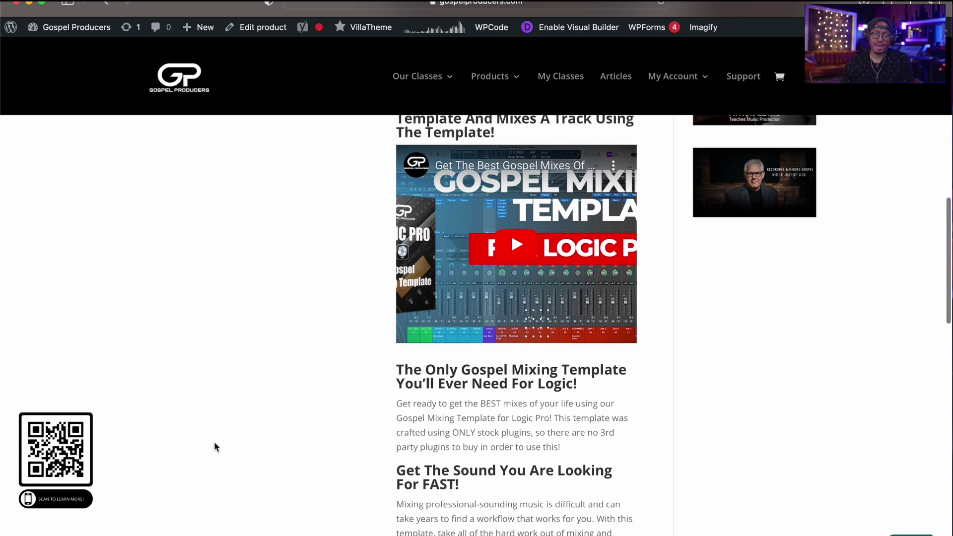
scroll(214, 442, up, 15)
scroll(214, 443, down, 1)
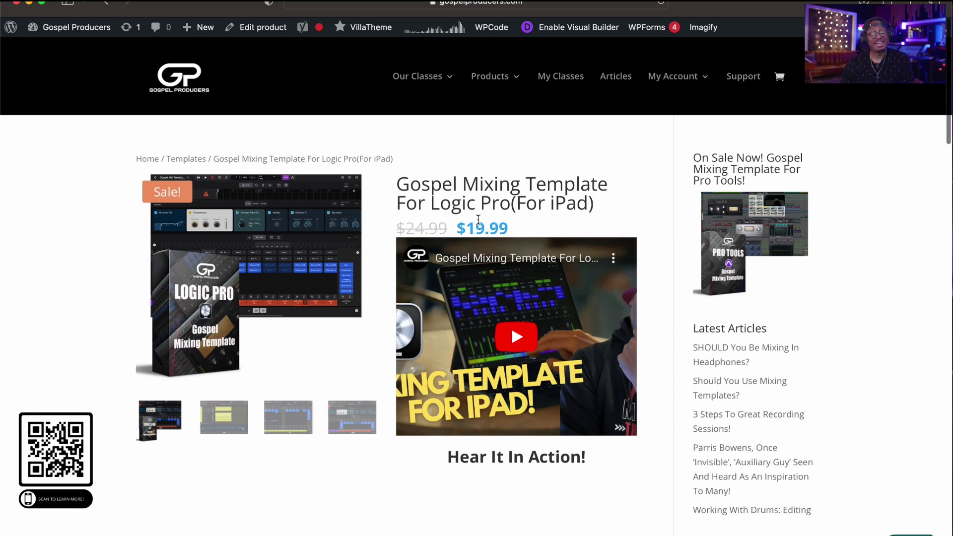
scroll(478, 220, down, 1)
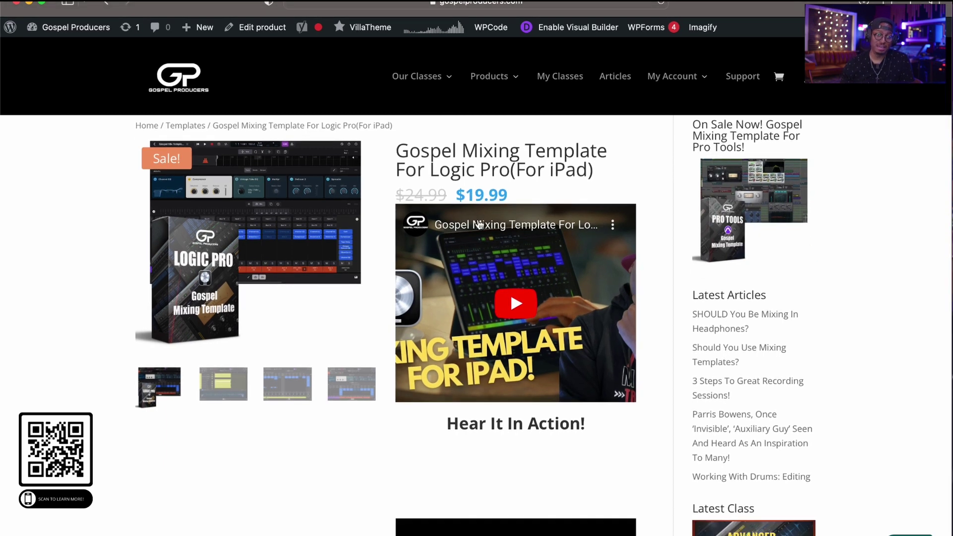
scroll(479, 224, down, 10)
scroll(480, 223, down, 20)
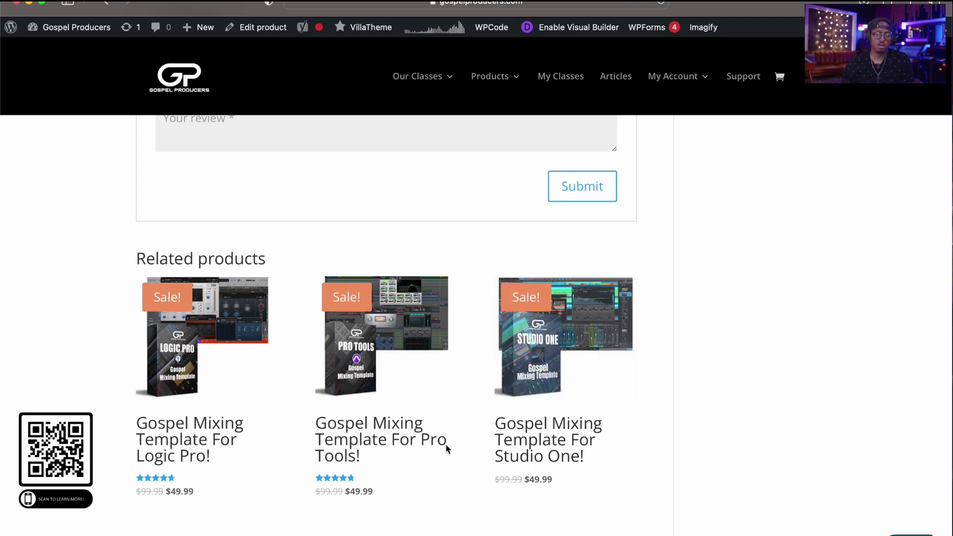
scroll(464, 441, up, 1)
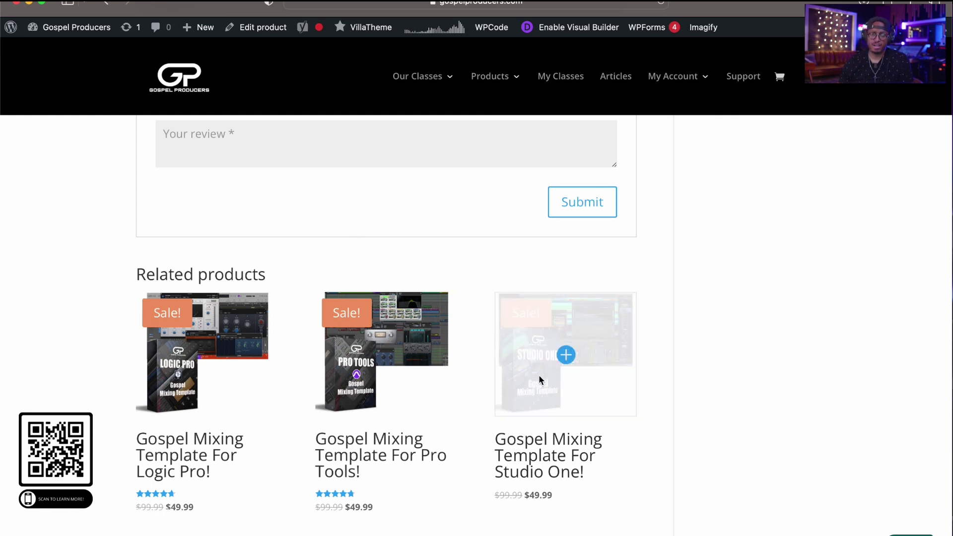
Open the Gospel Mixing Template For Studio One! product page, priced at $49.99.
click(525, 378)
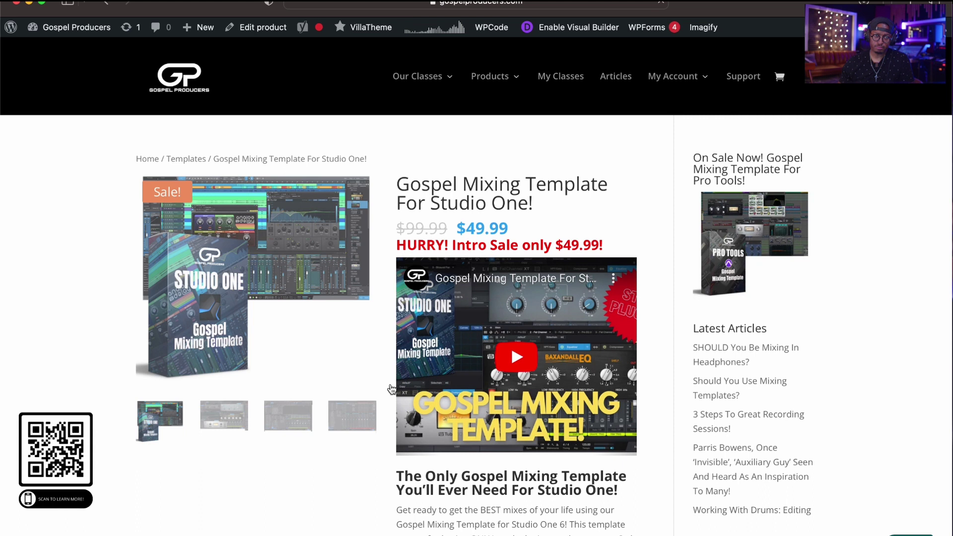
scroll(392, 311, down, 5)
scroll(390, 312, up, 5)
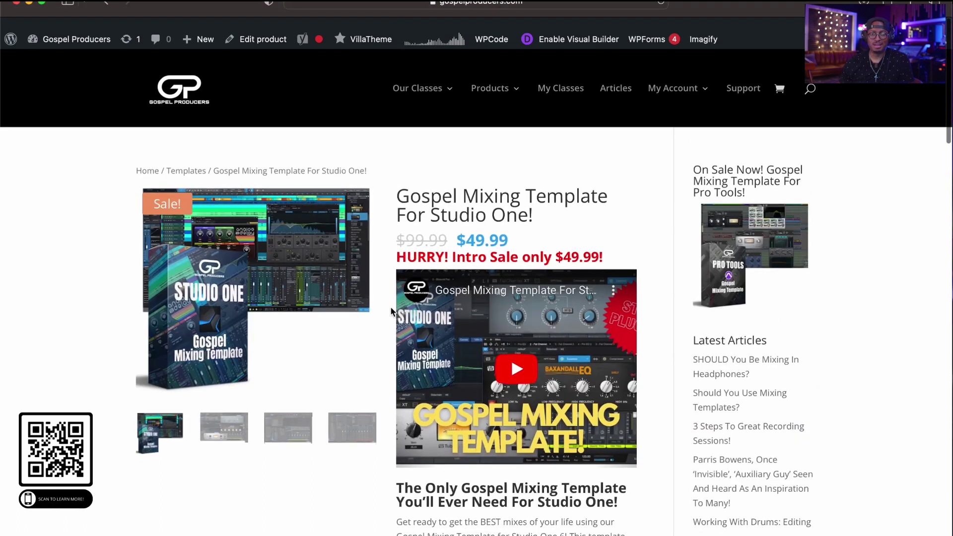